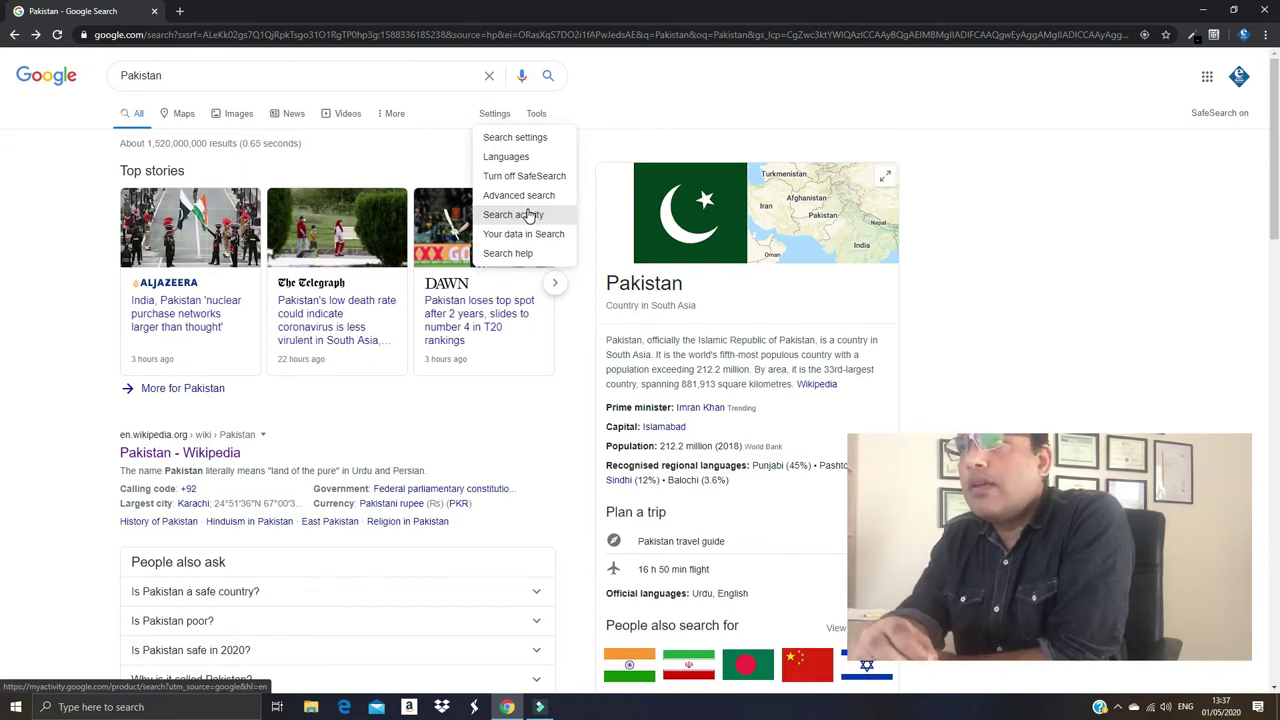
Open the Search activity page from the search results' settings options
key(Up)
key(Return)
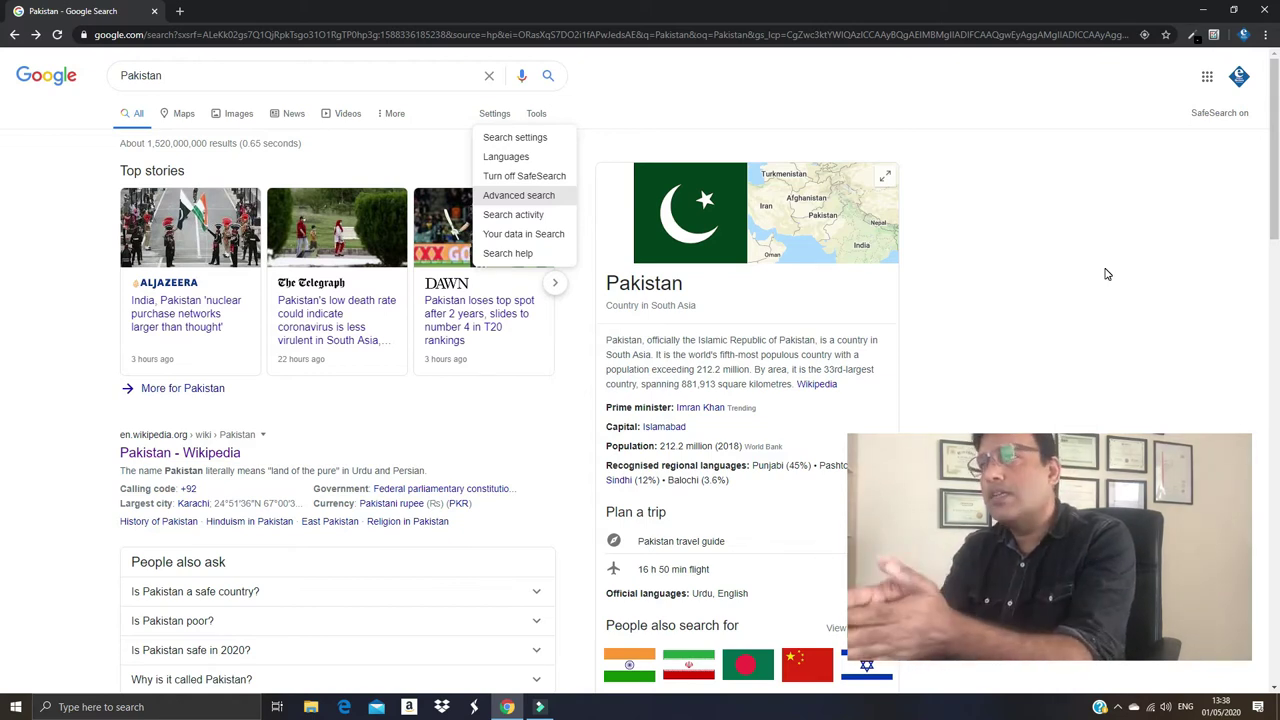
click(519, 218)
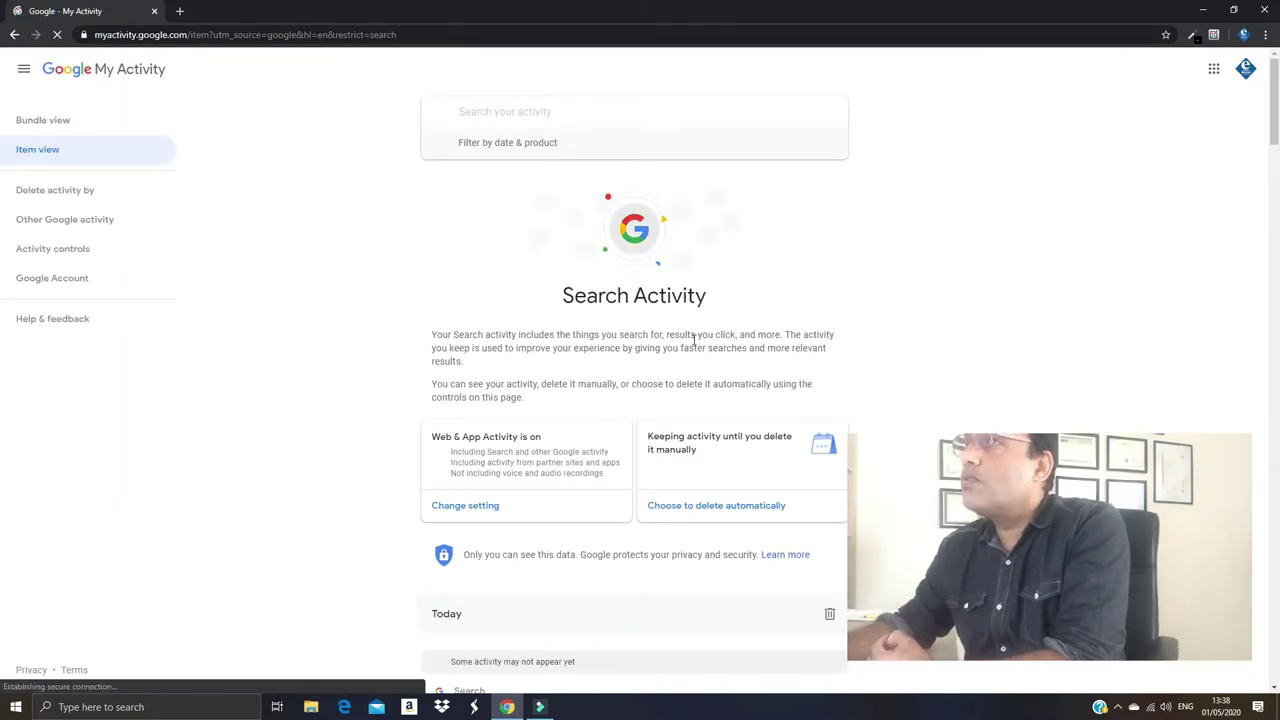
Examine the day-by-day list of past searches and visited pages on the Search Activity page
scroll(686, 323, down, 3)
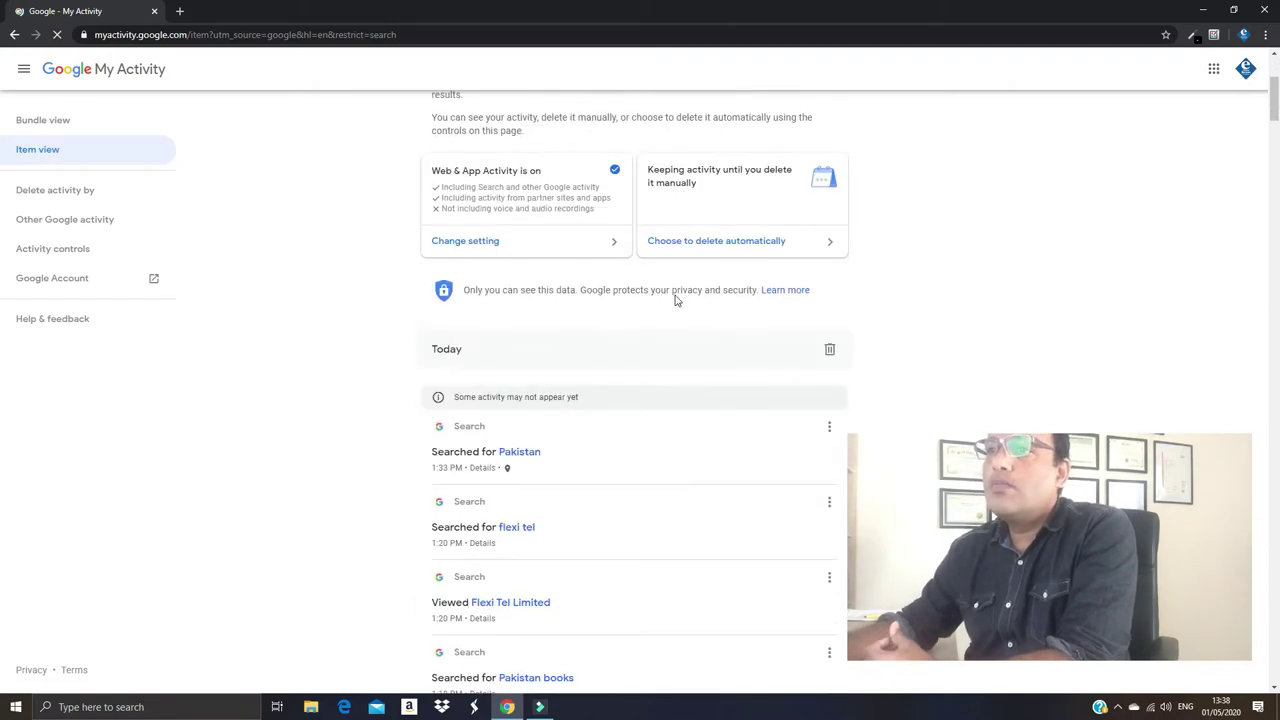
scroll(675, 300, down, 6)
scroll(622, 303, up, 6)
scroll(565, 309, down, 2)
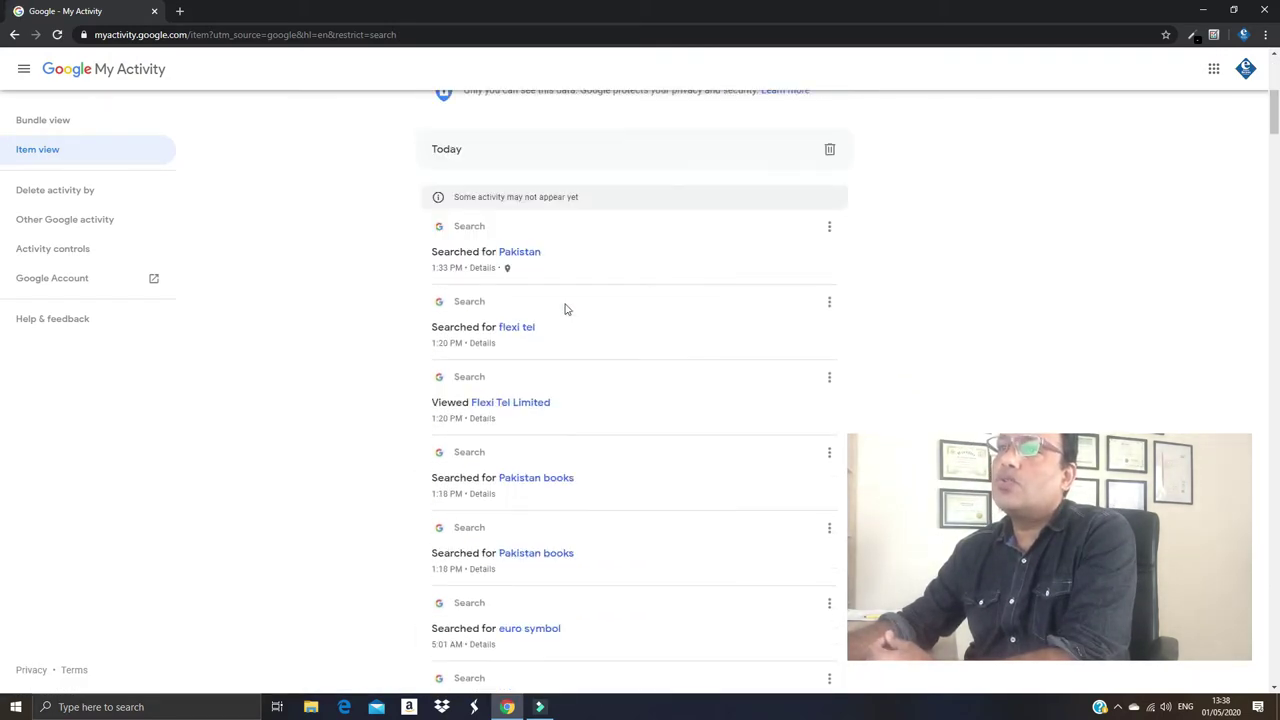
scroll(514, 352, down, 6)
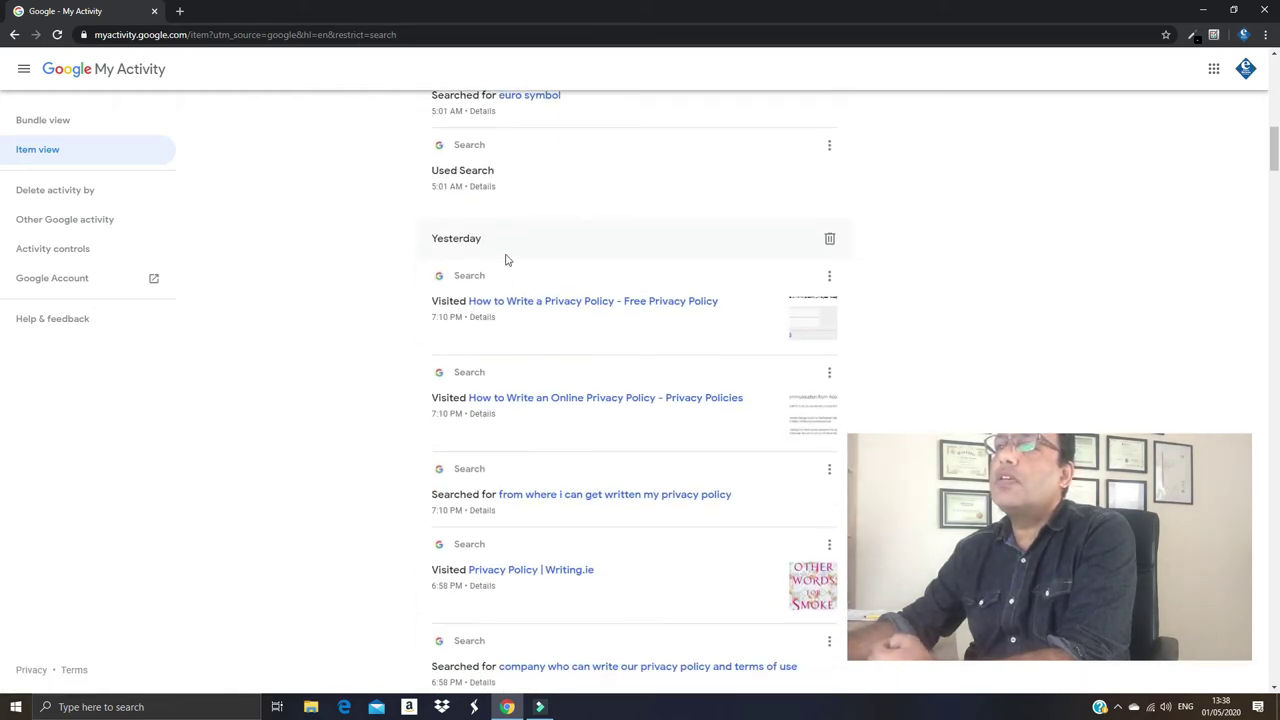
scroll(490, 265, up, 6)
scroll(519, 238, down, 8)
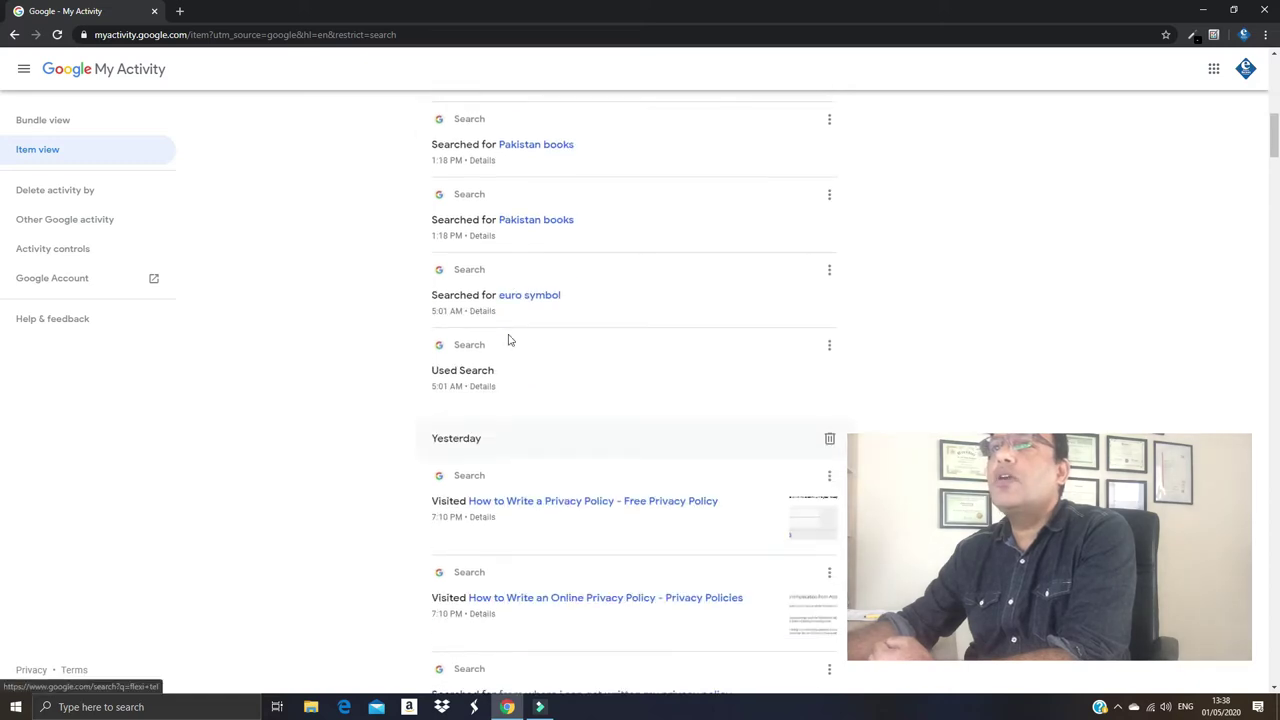
scroll(803, 307, down, 10)
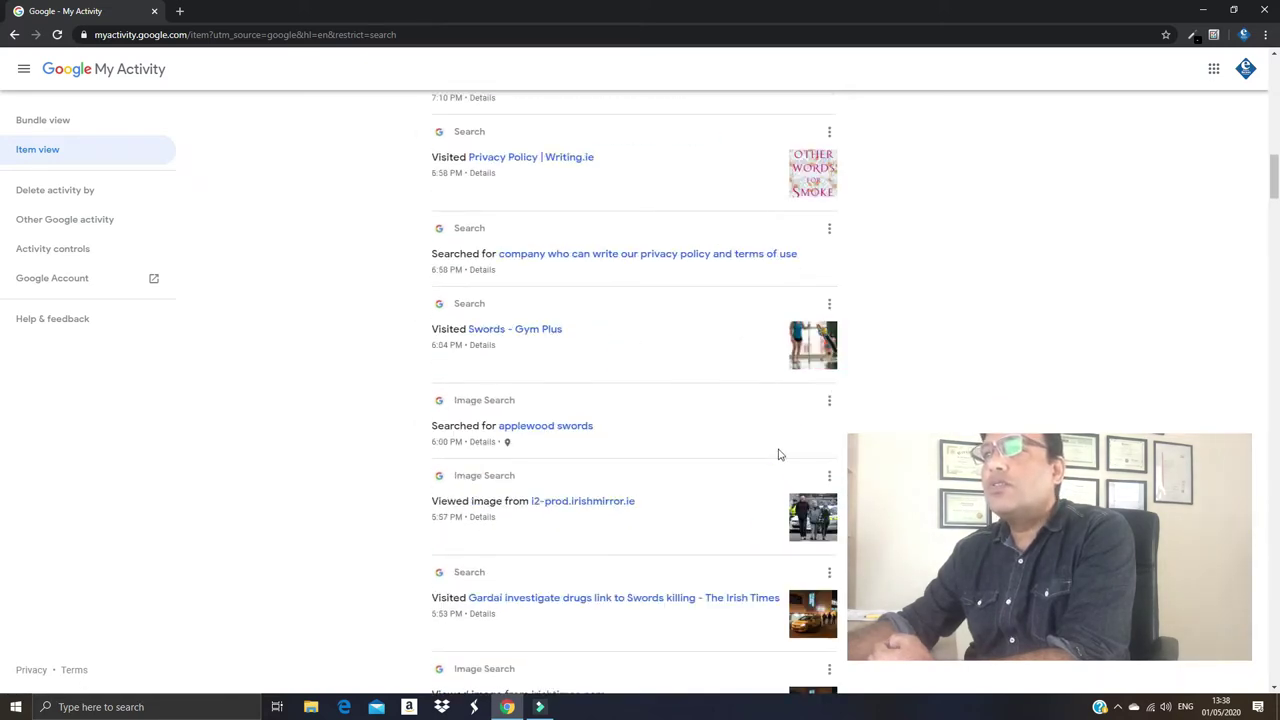
scroll(618, 401, down, 4)
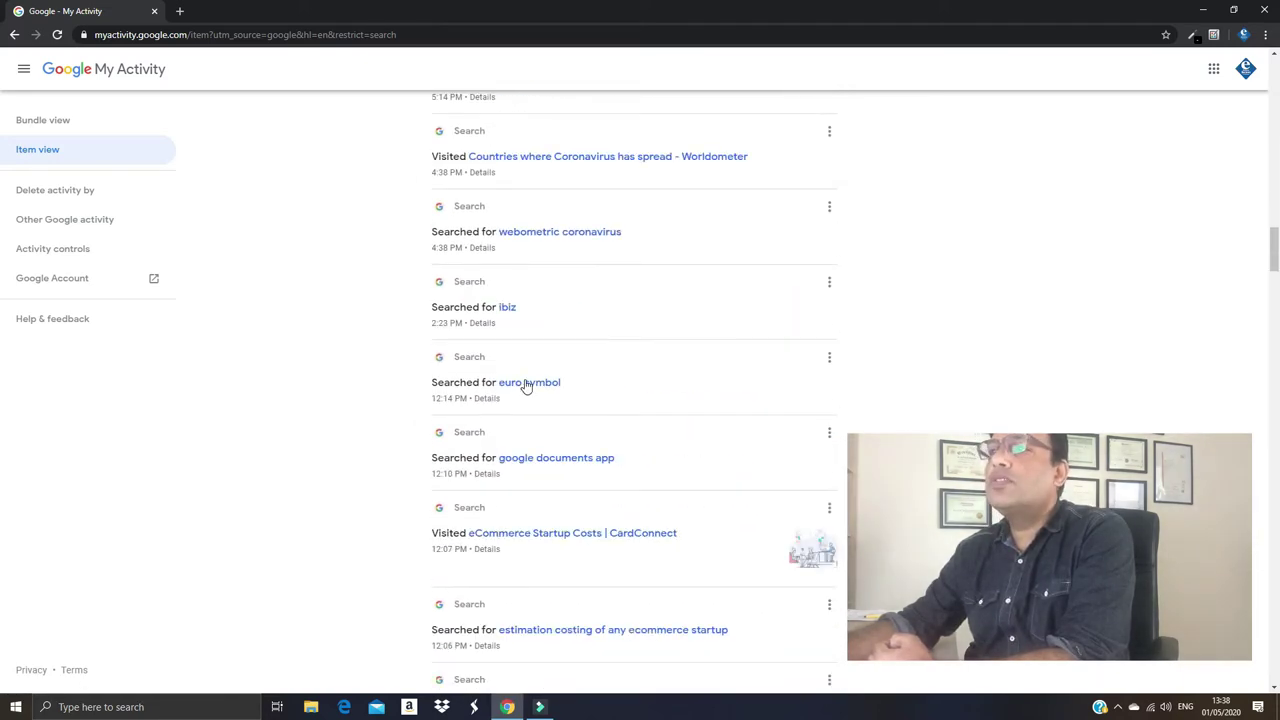
scroll(480, 390, down, 2)
scroll(663, 407, down, 5)
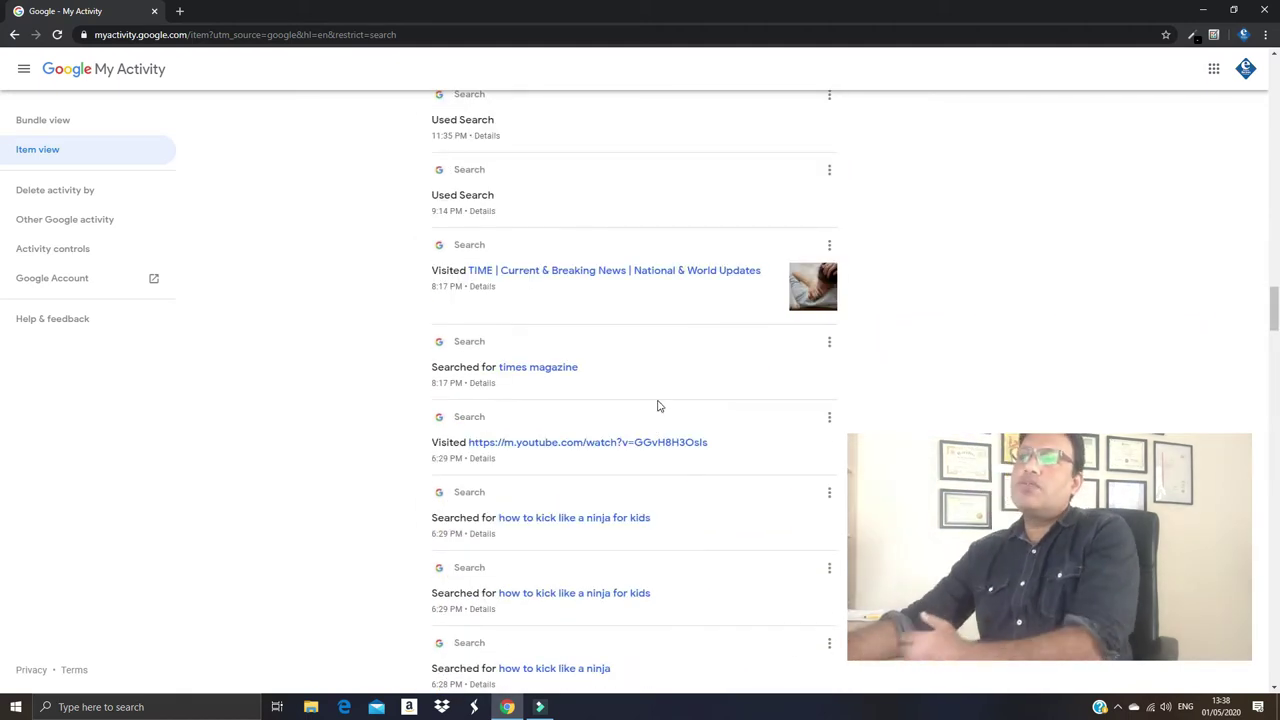
scroll(710, 395, down, 15)
scroll(710, 397, down, 10)
Check the Web & App Activity setting, close it, and open the automatic deletion options
drag(1273, 470, 1275, 85)
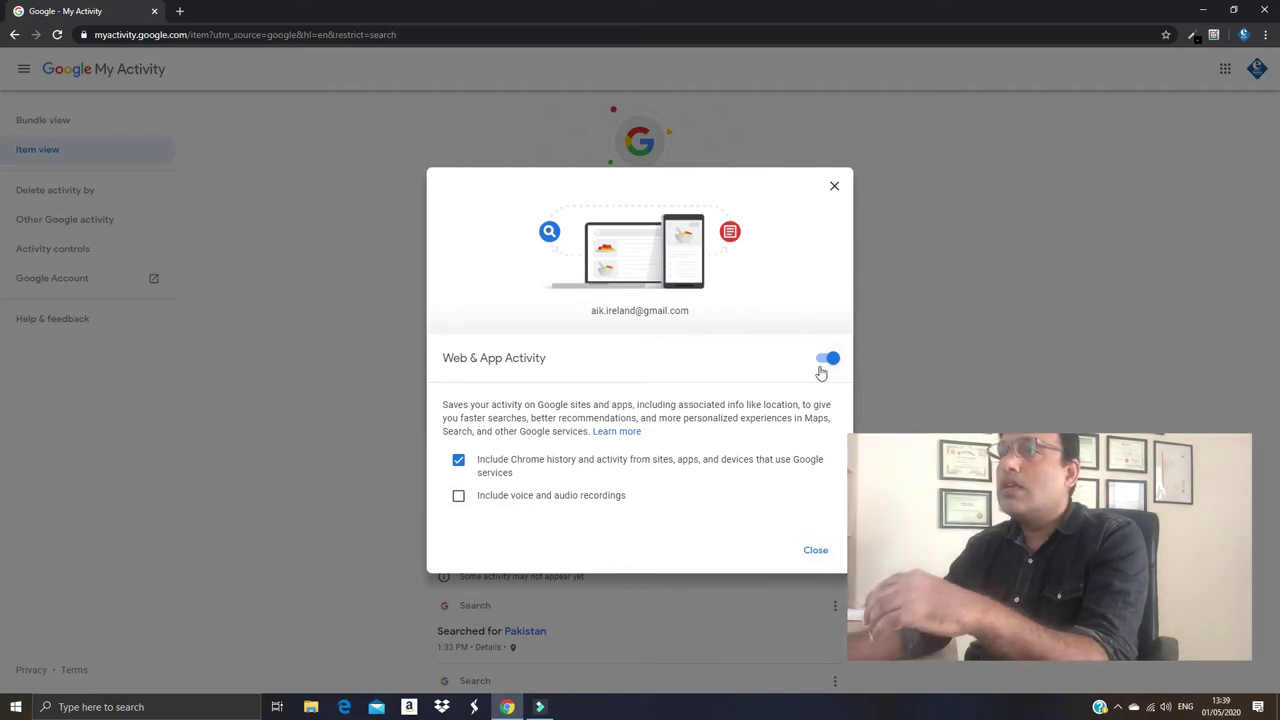
click(817, 551)
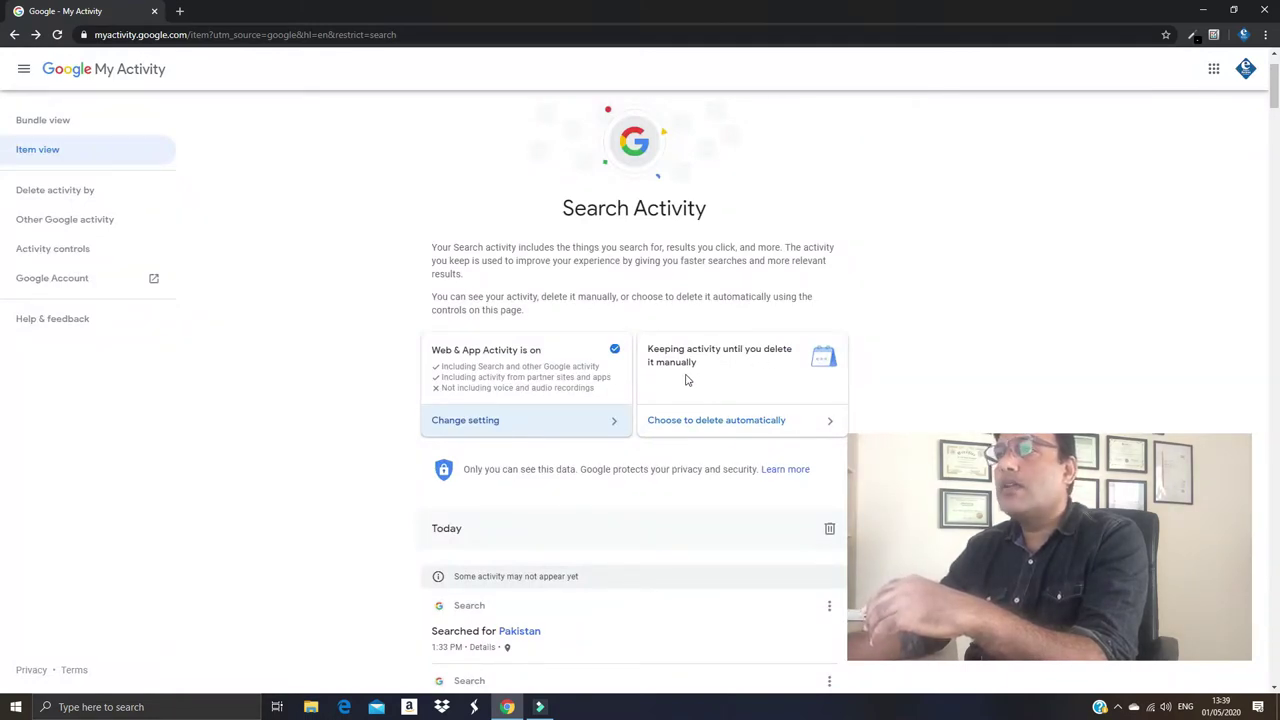
click(775, 427)
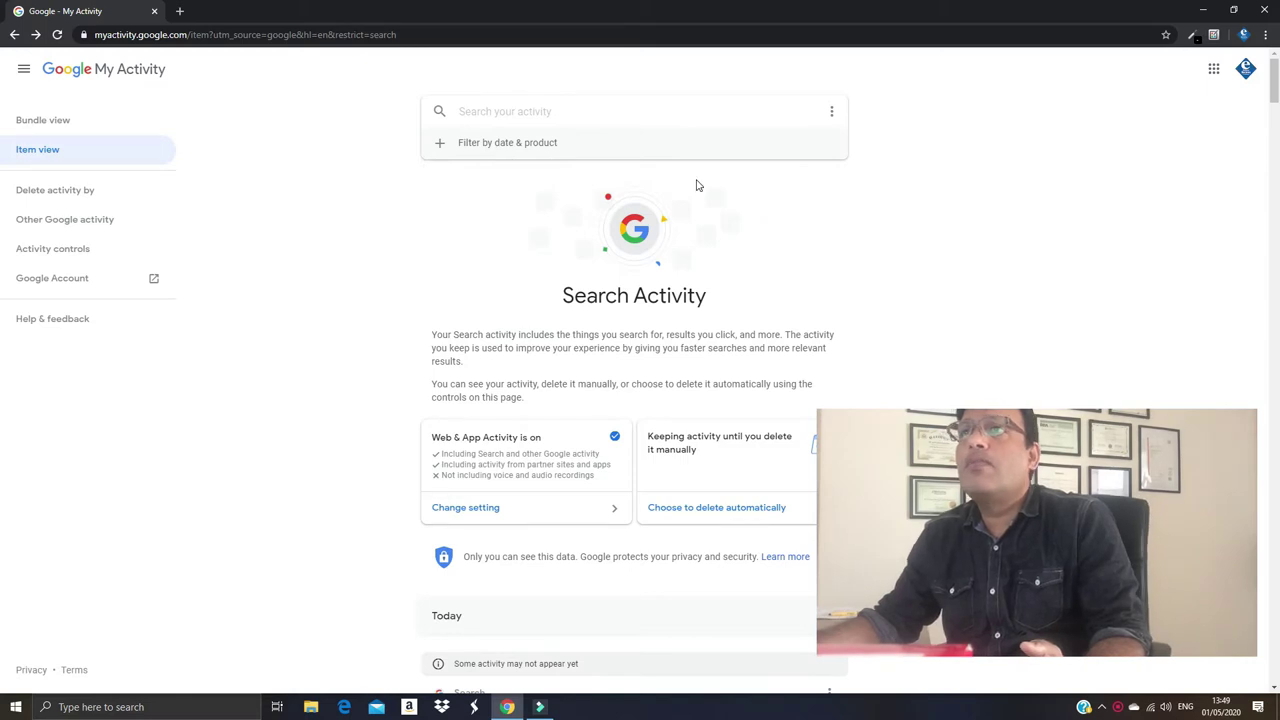
Try the Today, Yesterday and Custom date ranges in the activity filter, and close it without applying
click(540, 145)
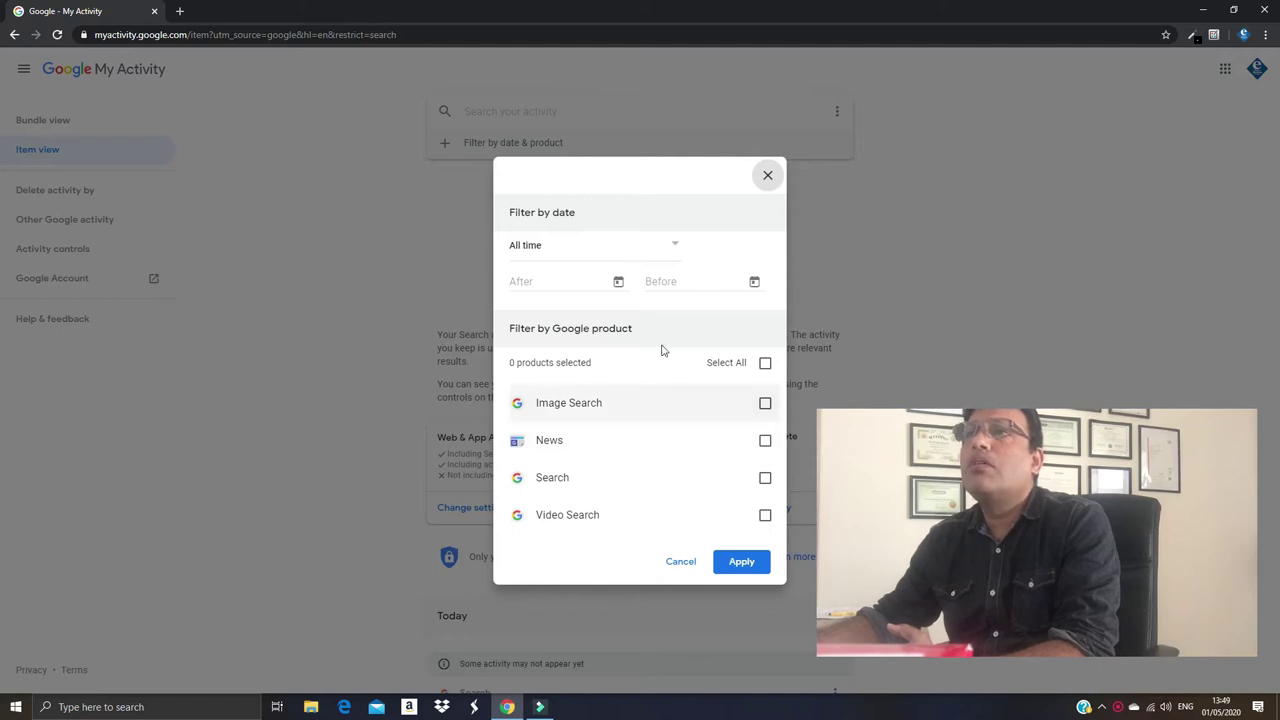
click(609, 248)
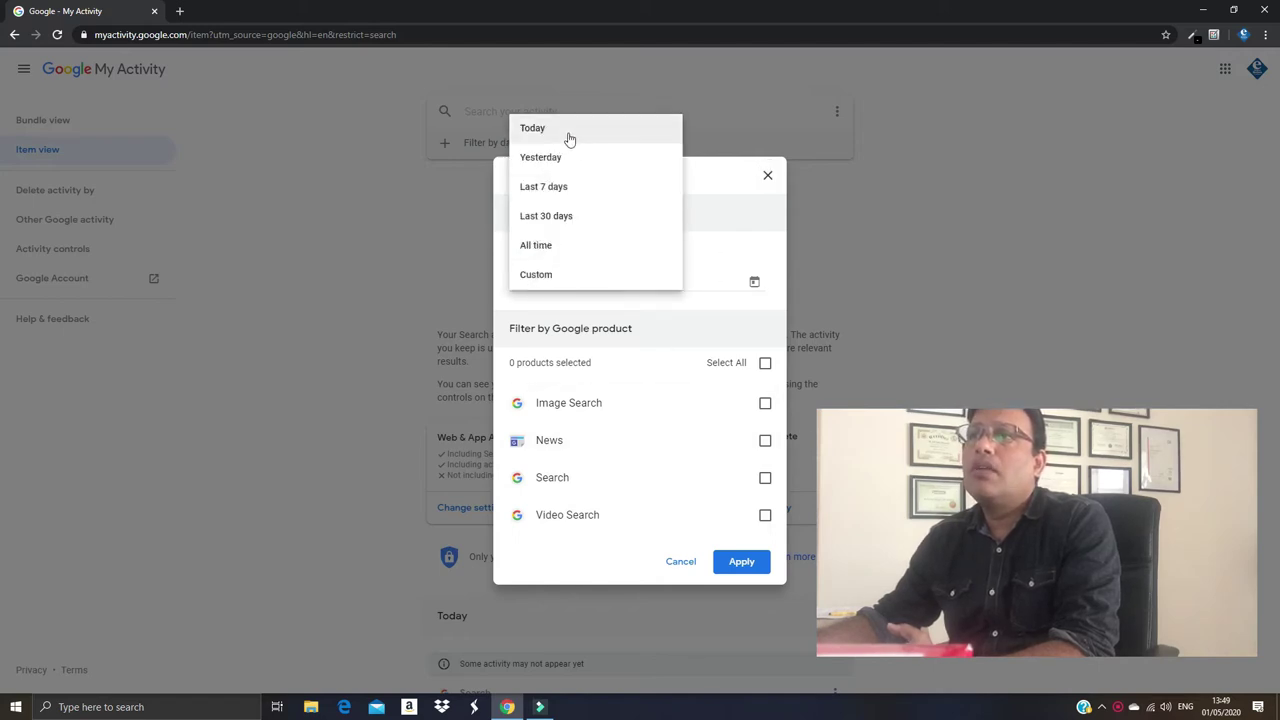
click(569, 130)
click(590, 247)
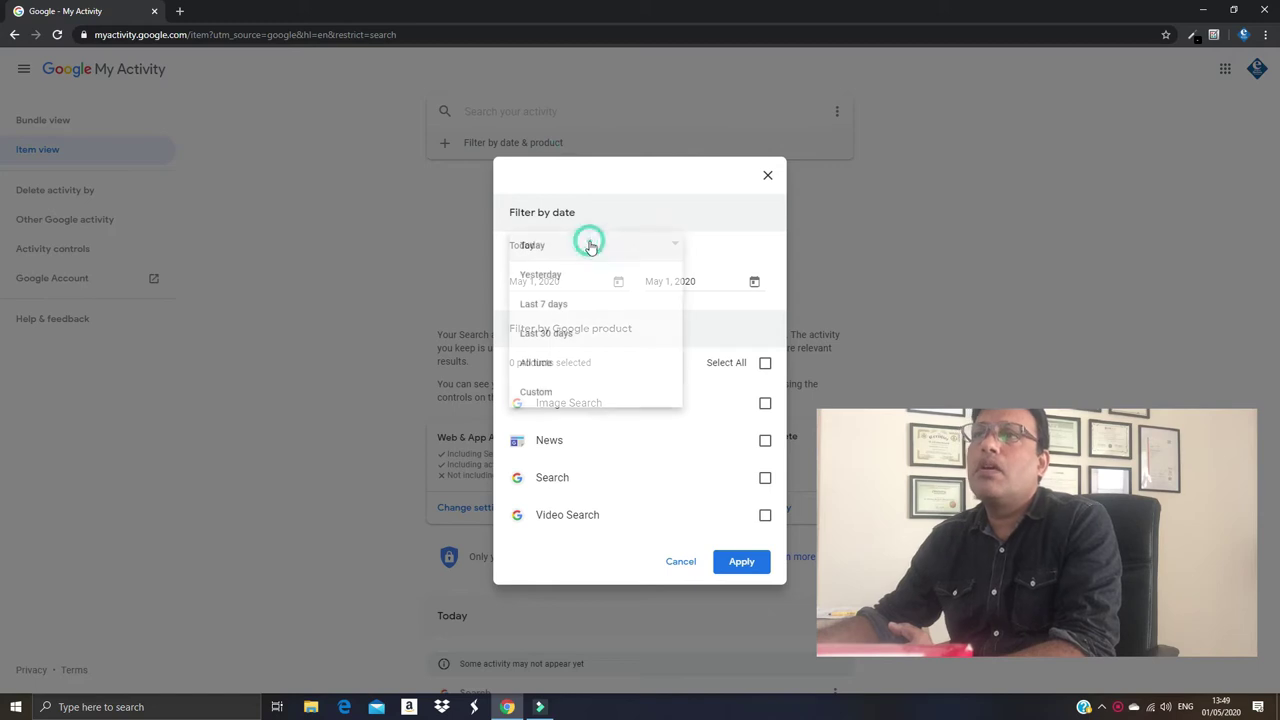
click(583, 278)
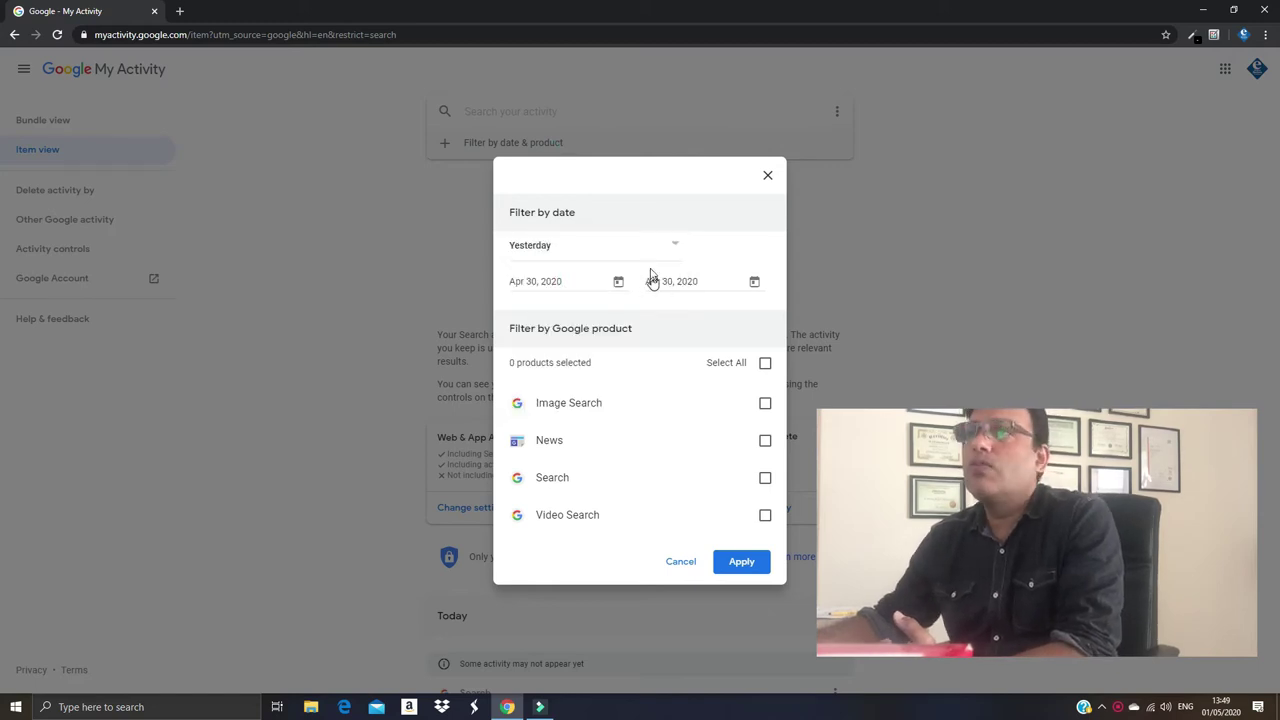
click(653, 258)
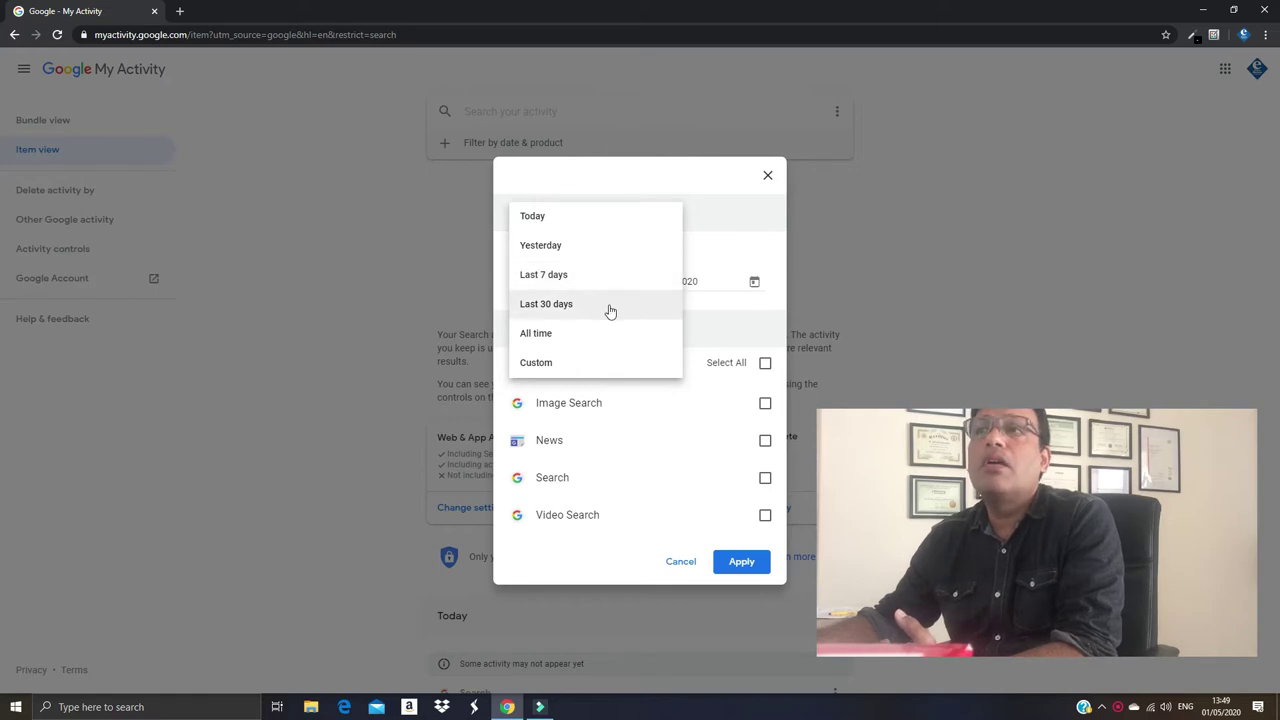
click(597, 361)
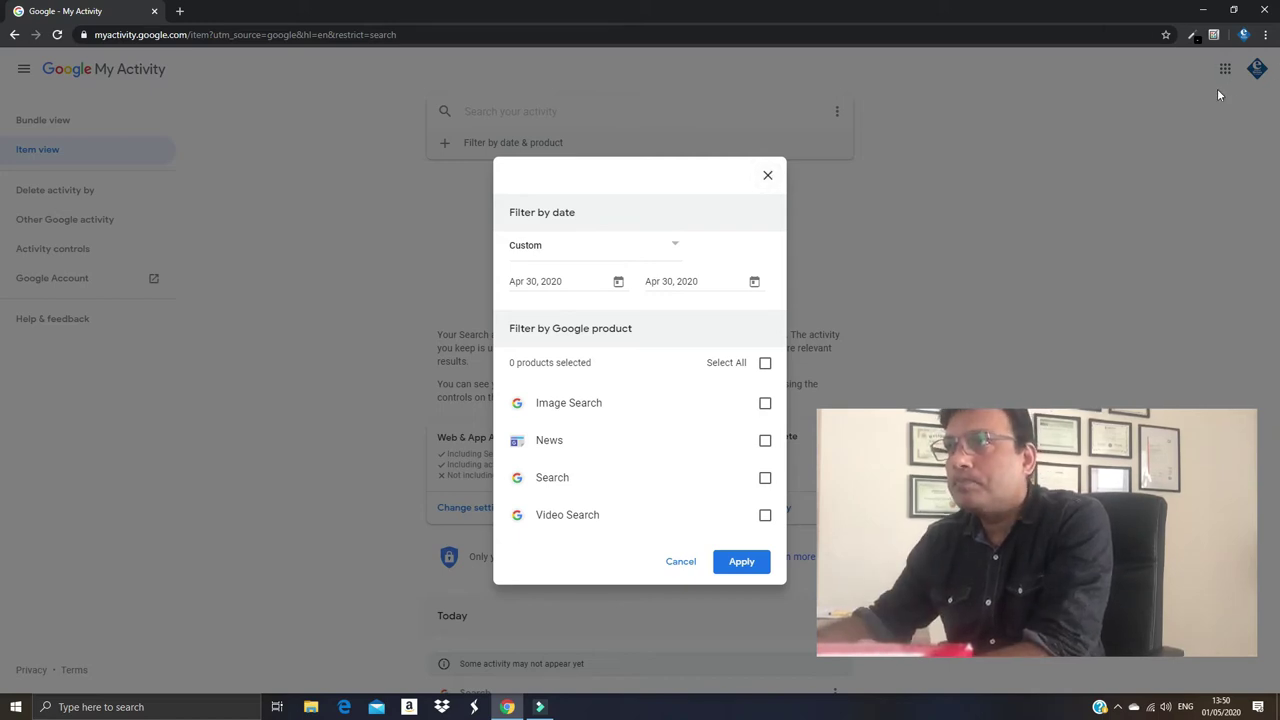
click(770, 176)
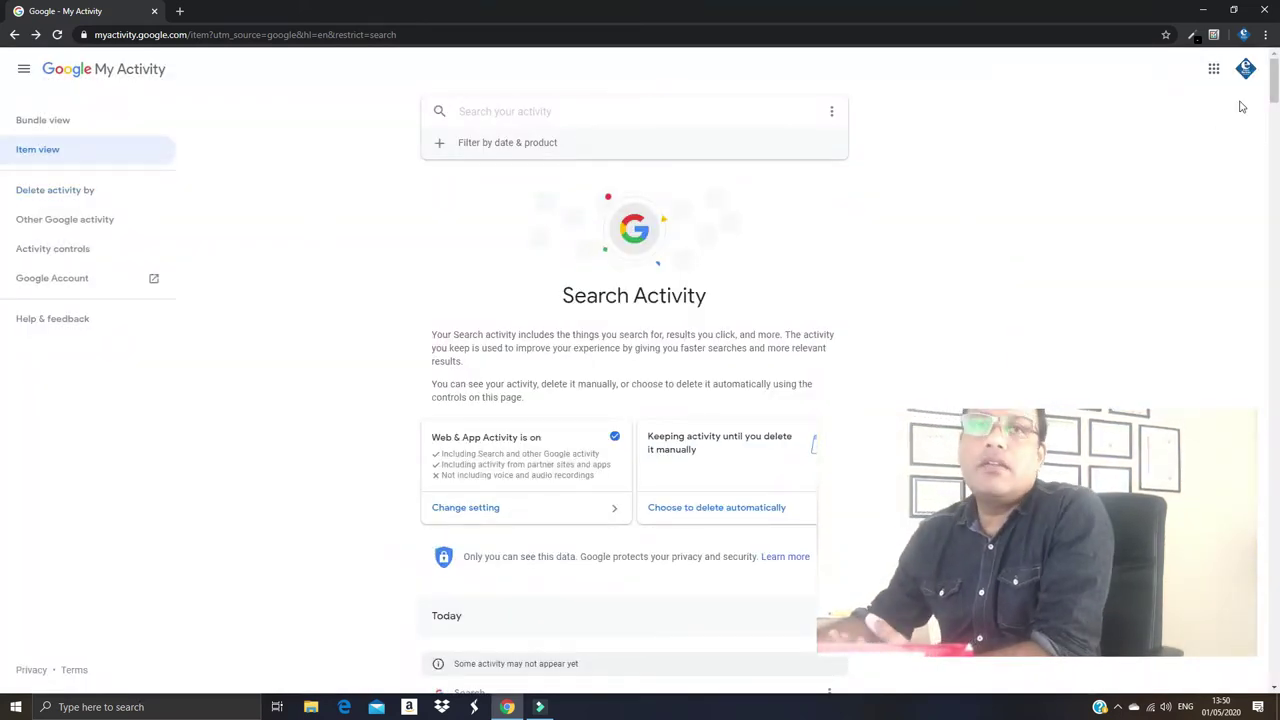
View the time-range options for deleting search activity and close the dialog
click(86, 195)
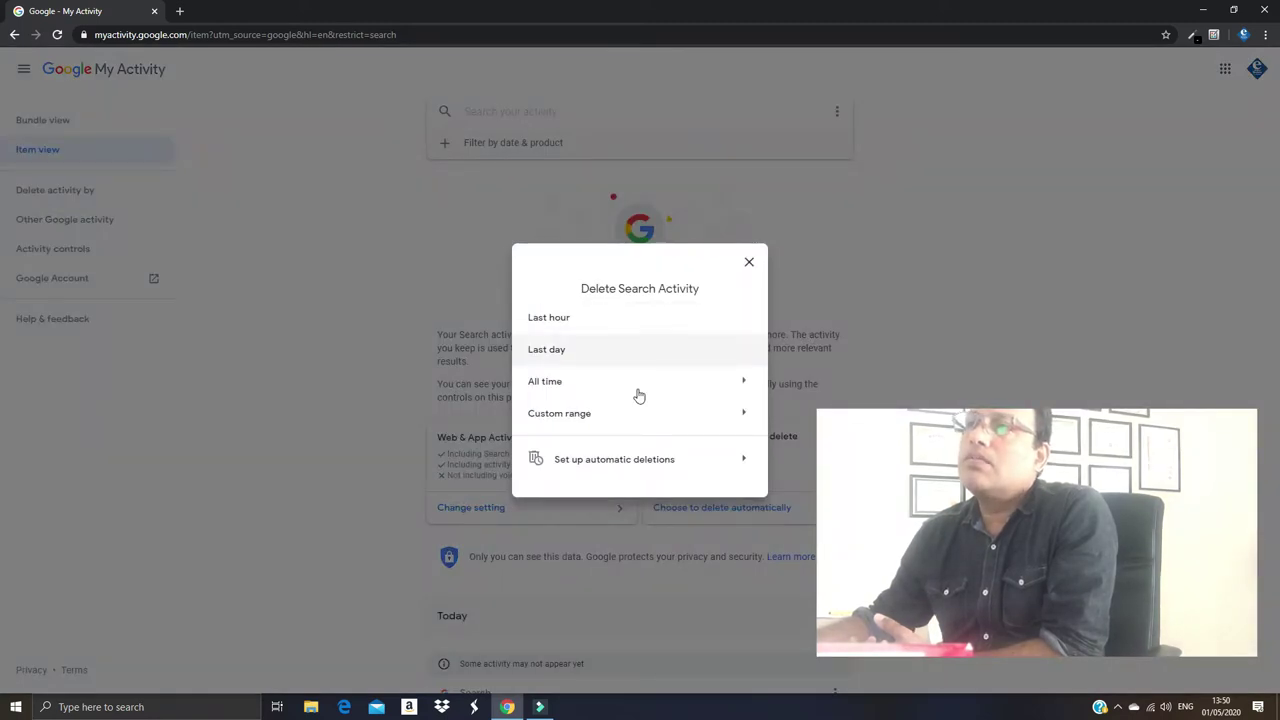
click(751, 263)
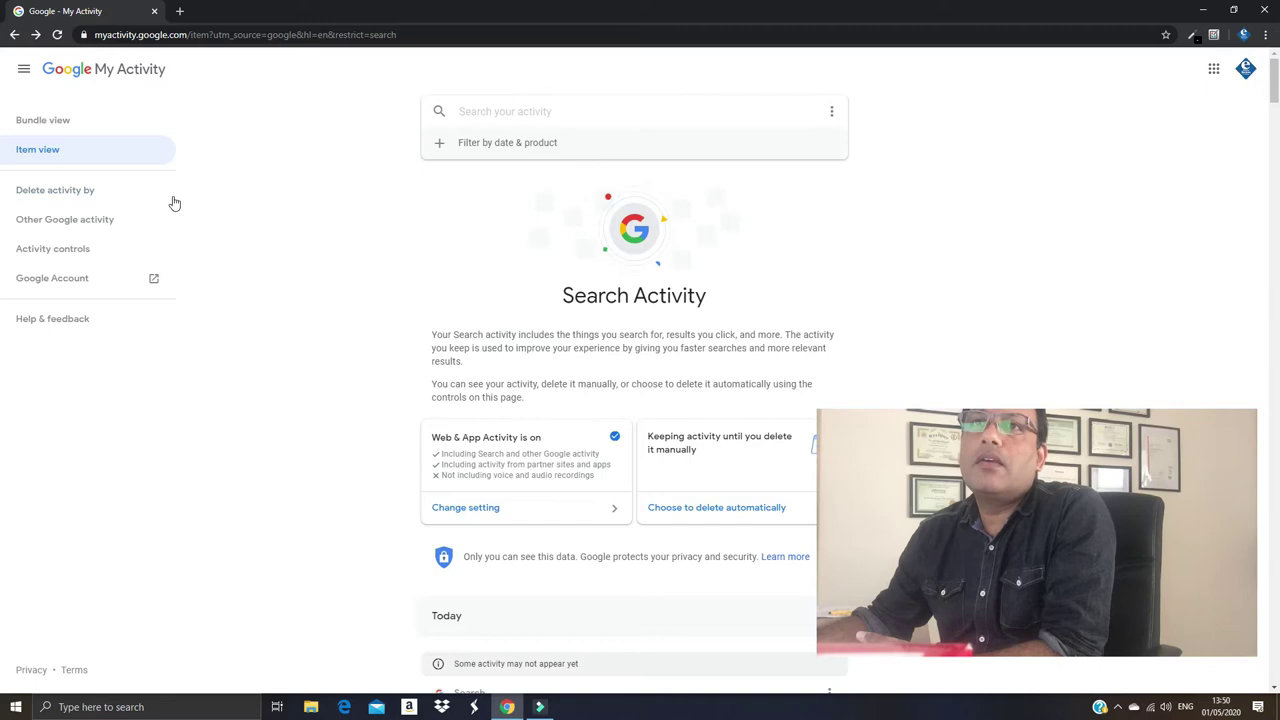
Open the Other Google activity page in a new browser tab and switch to it
right_click(77, 227)
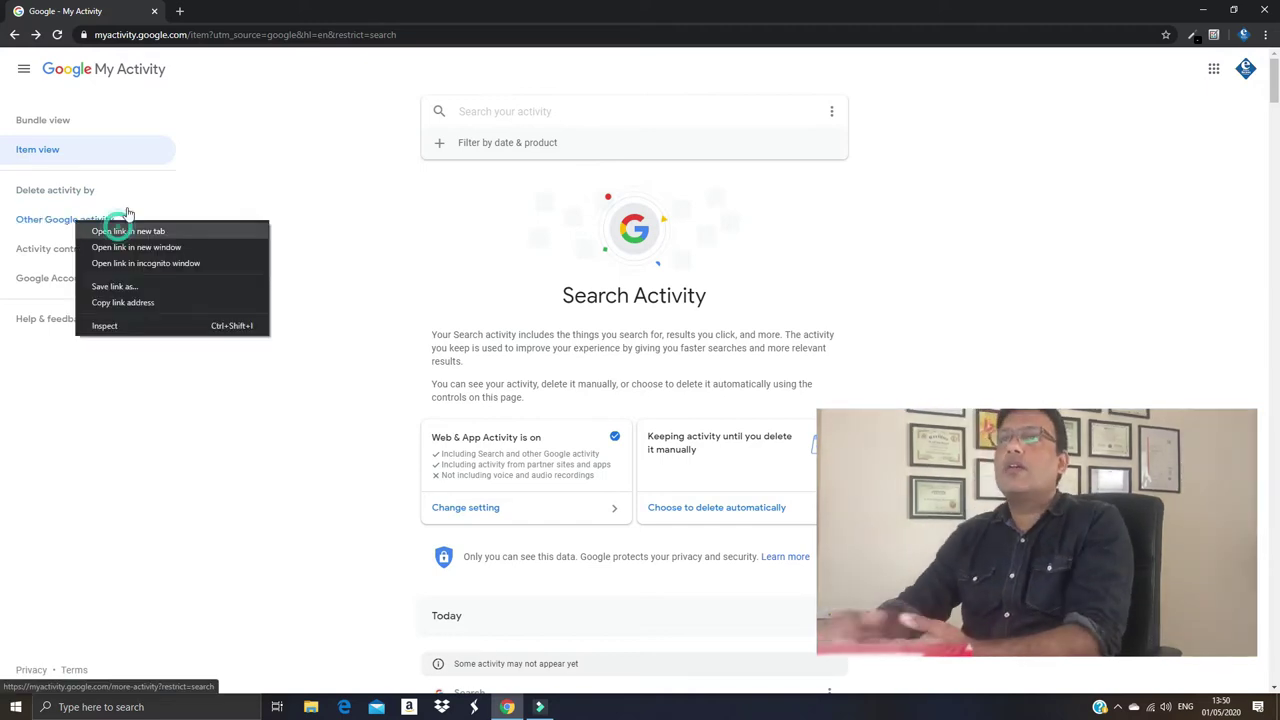
click(114, 232)
click(248, 10)
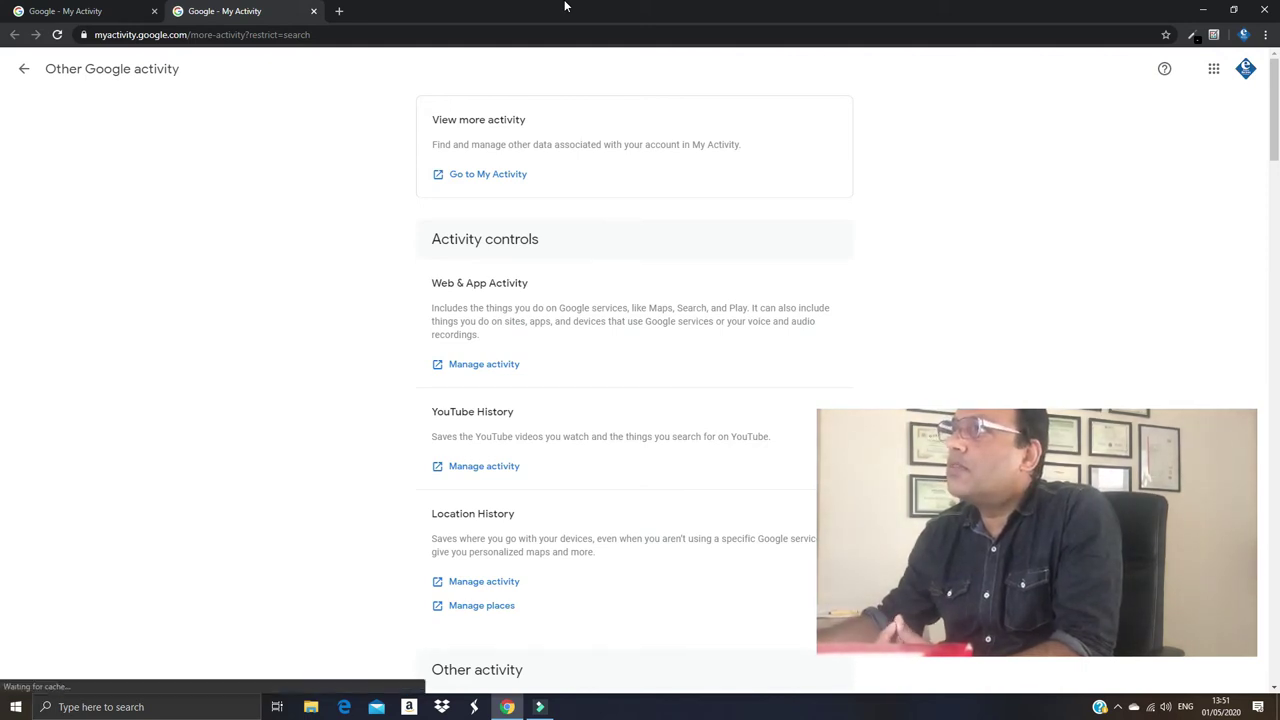
Look over the list of Google apps and close it
click(1214, 76)
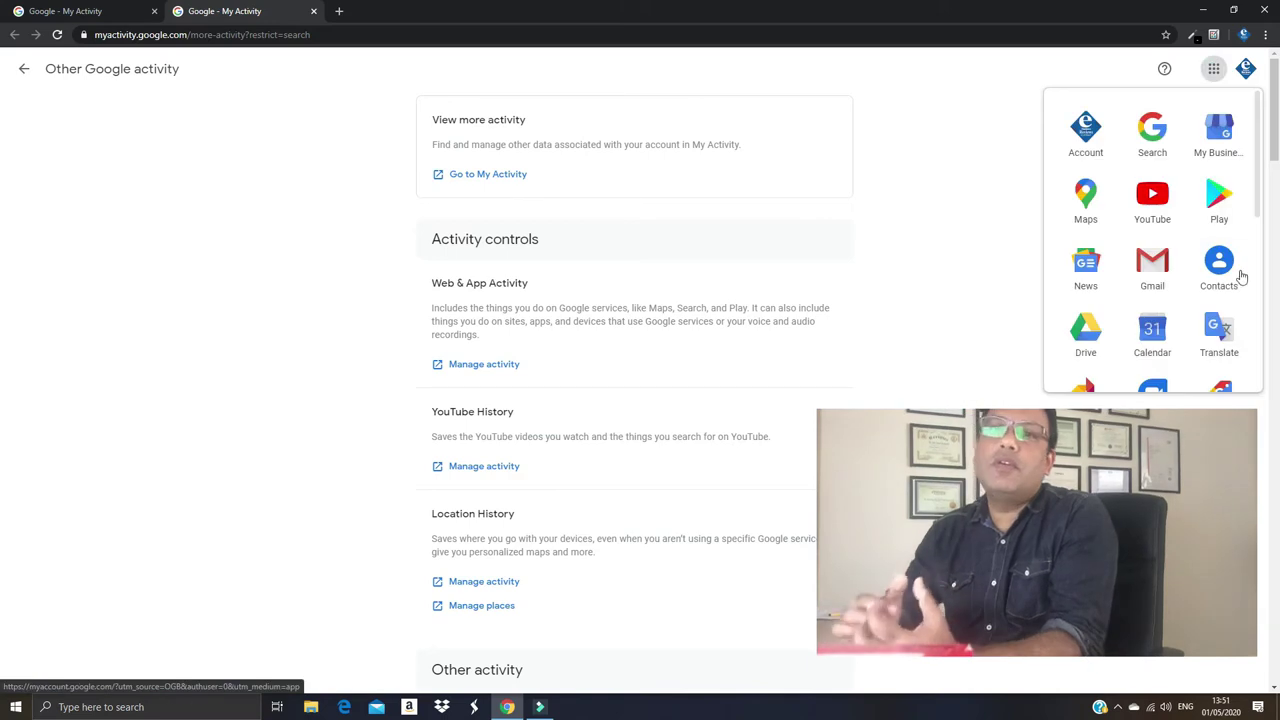
click(1155, 275)
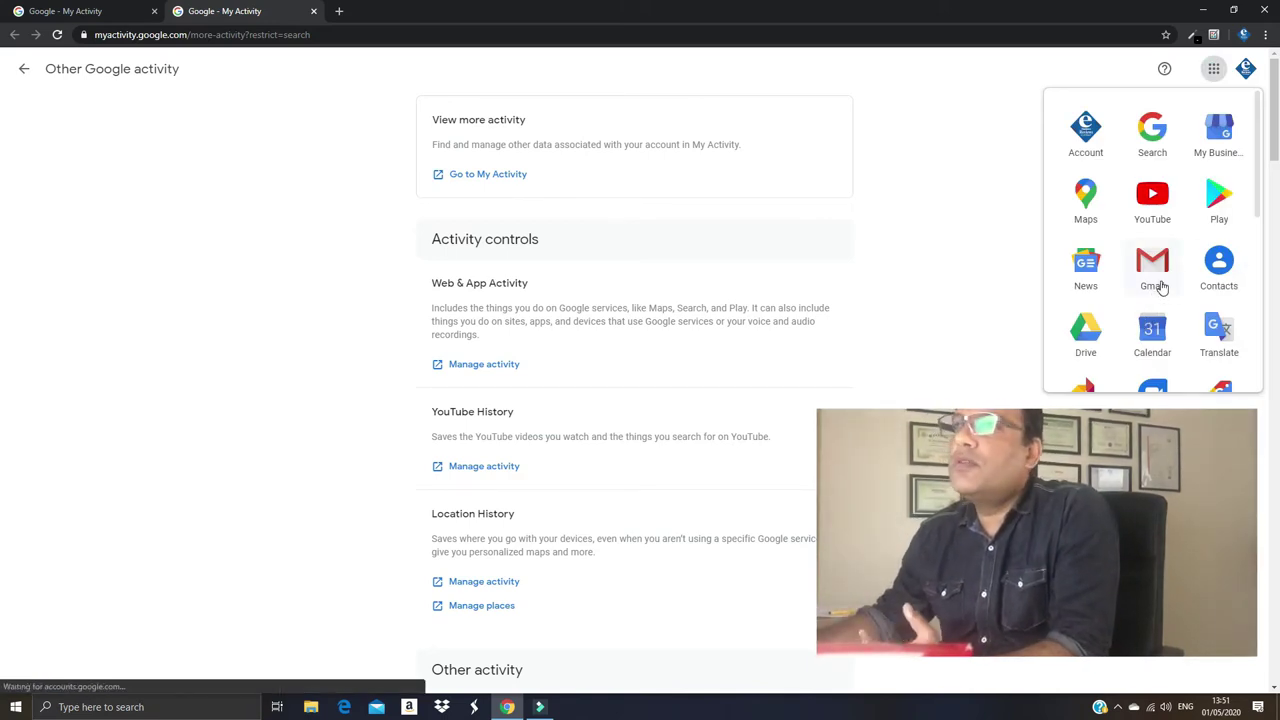
click(988, 166)
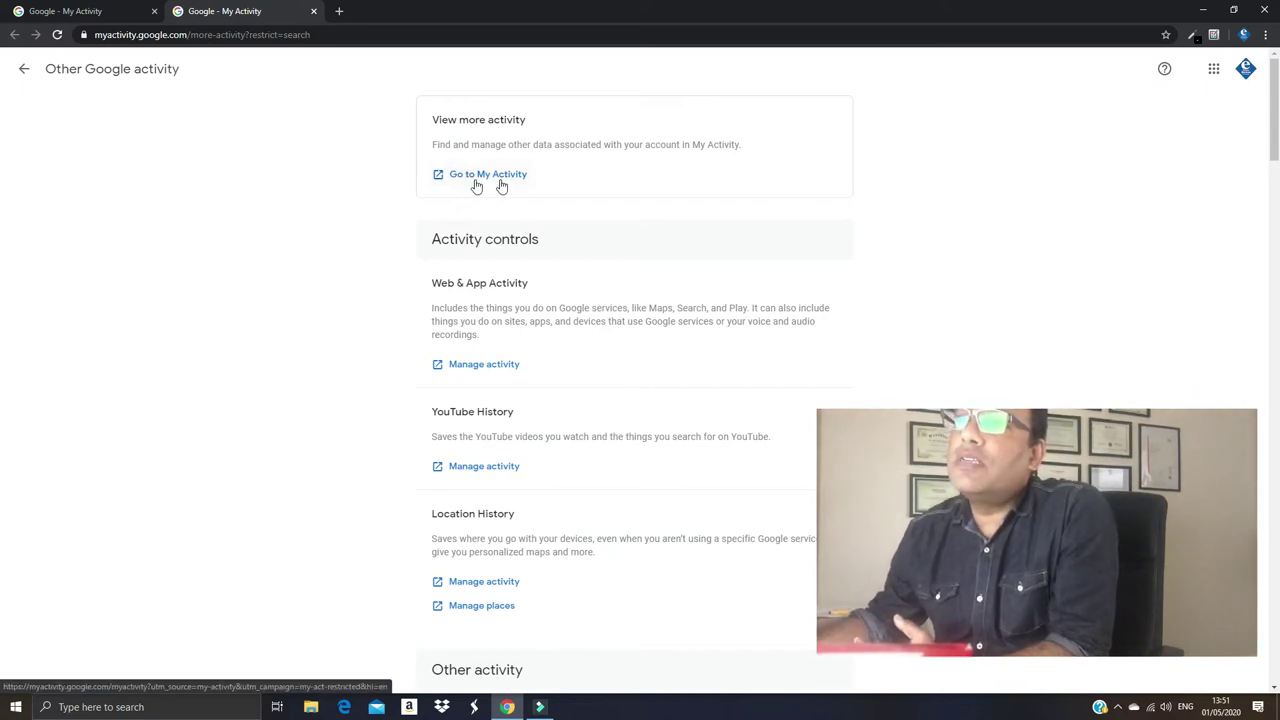
Open the activity management page for YouTube History and examine the watched videos and searches
scroll(549, 283, down, 2)
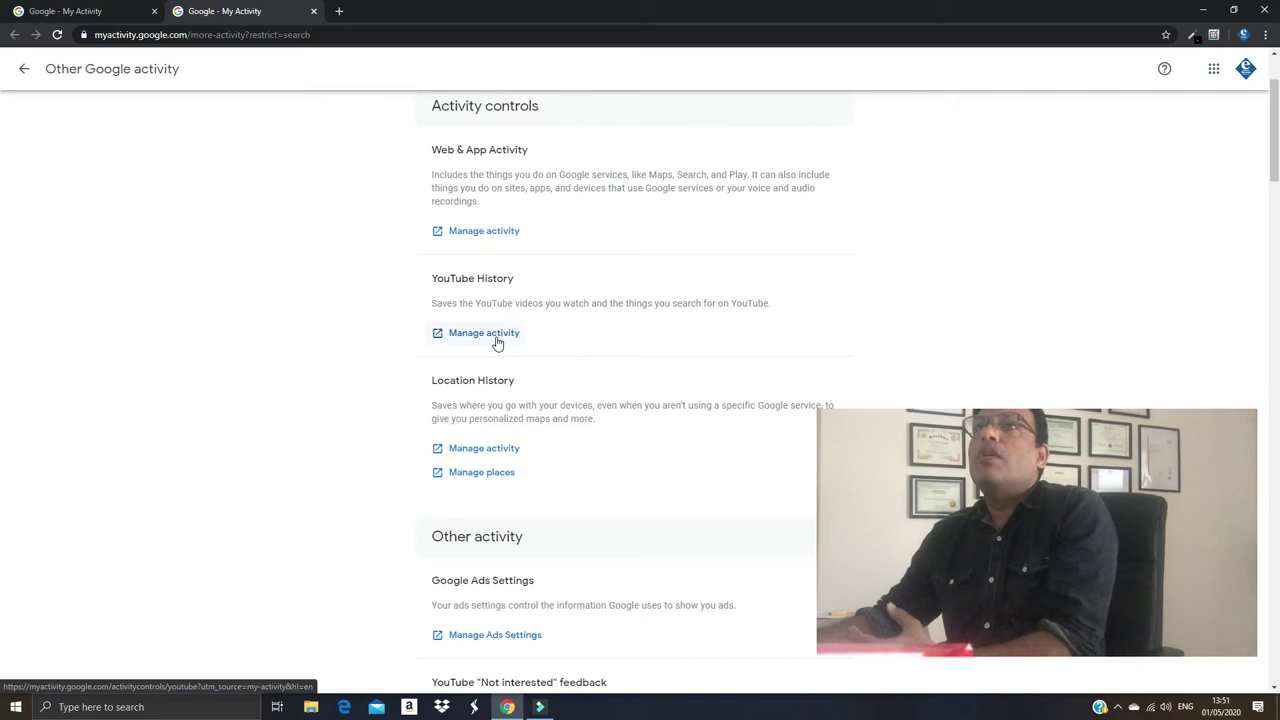
click(493, 335)
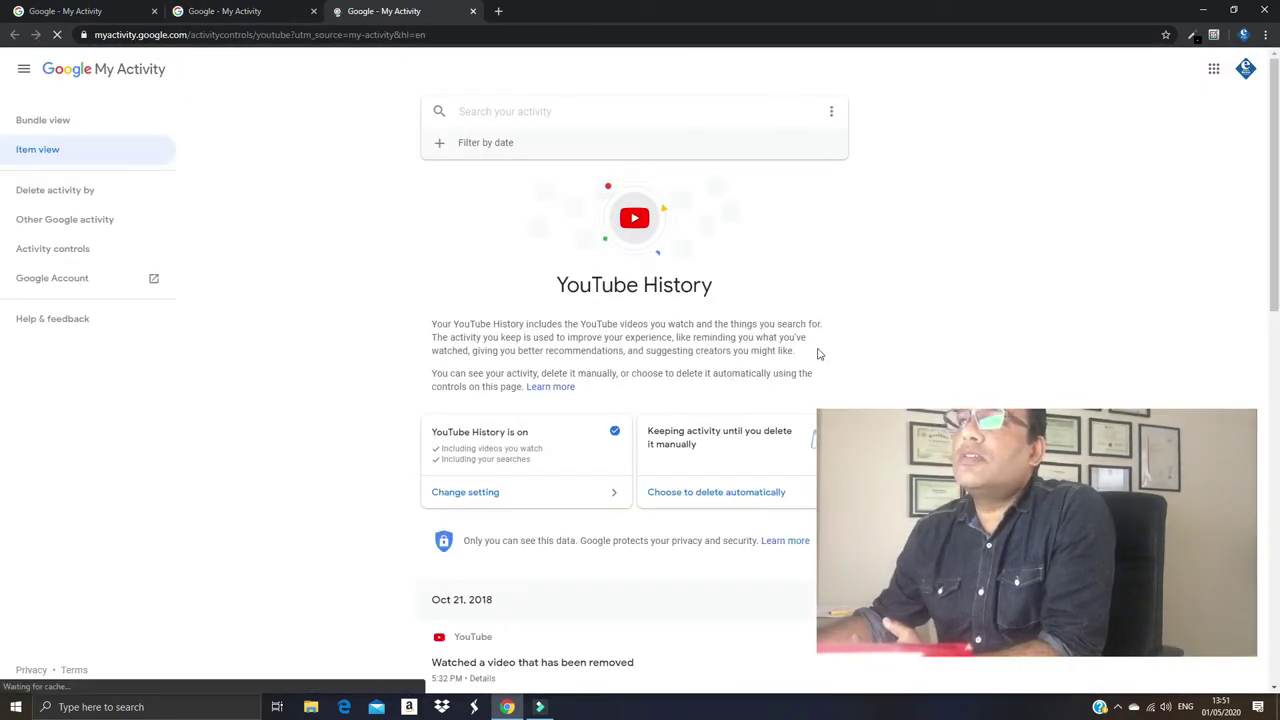
scroll(845, 320, down, 3)
scroll(473, 285, down, 1)
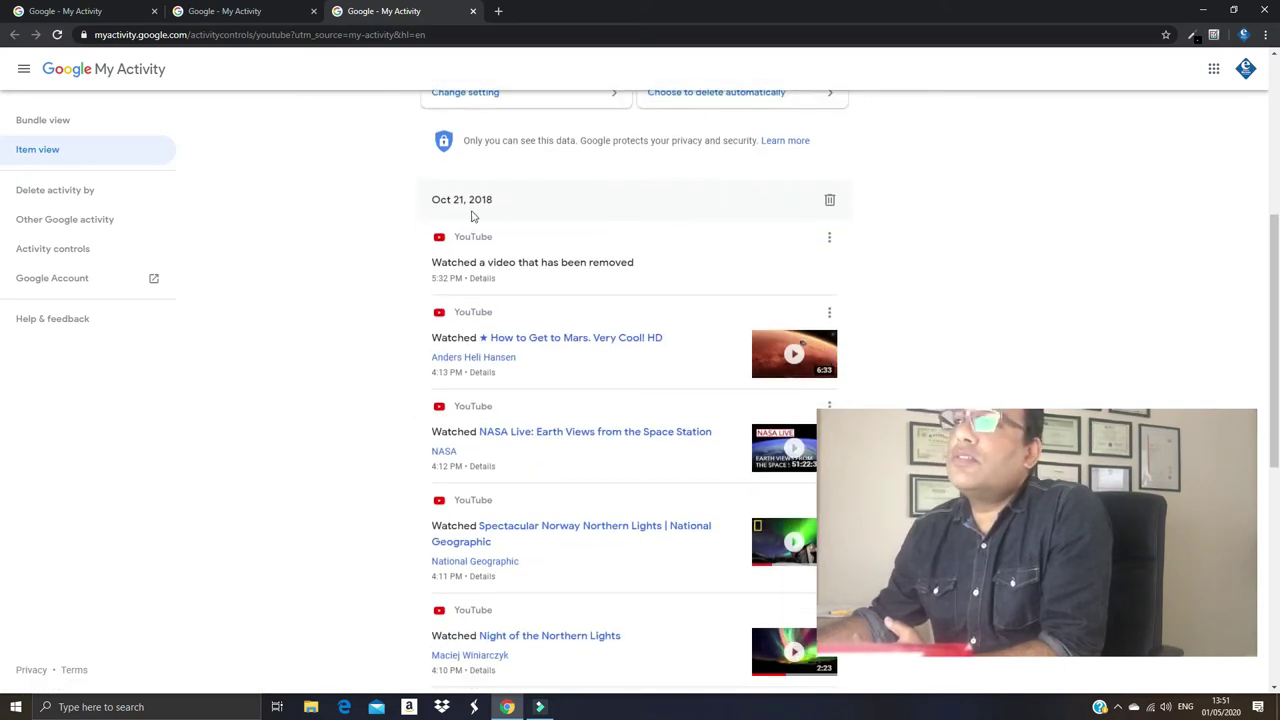
scroll(554, 237, down, 4)
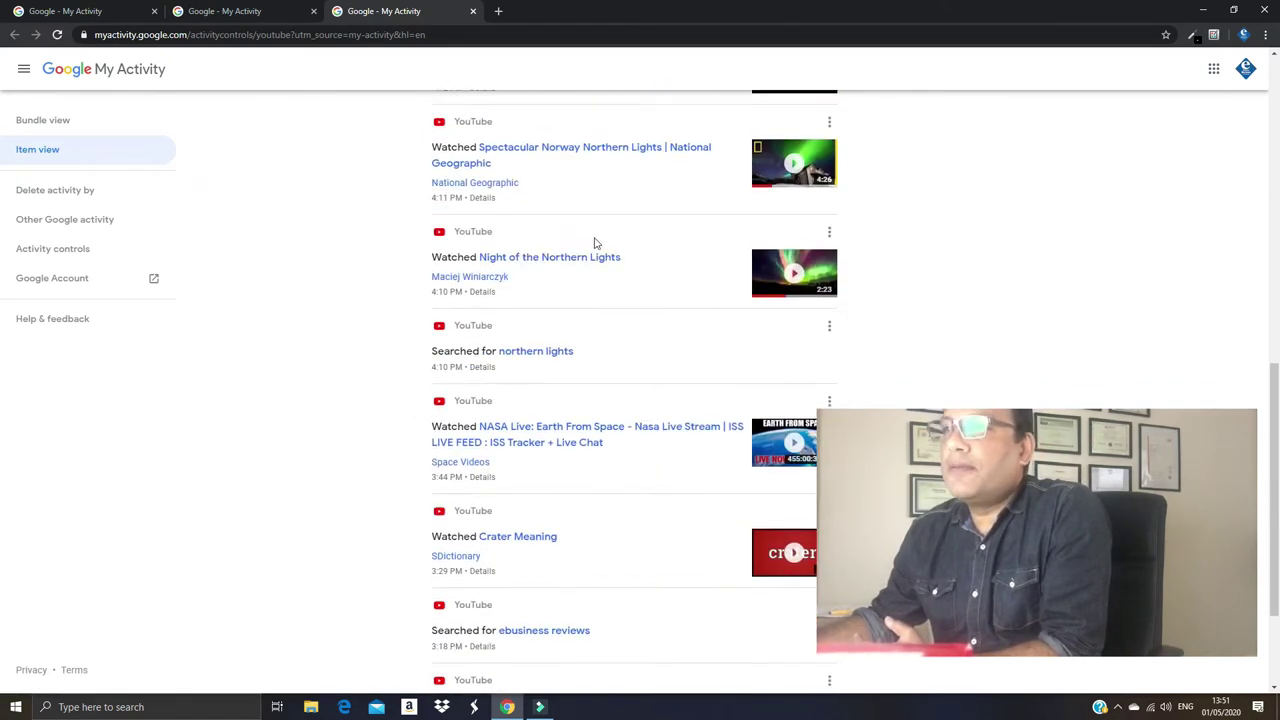
scroll(594, 242, down, 2)
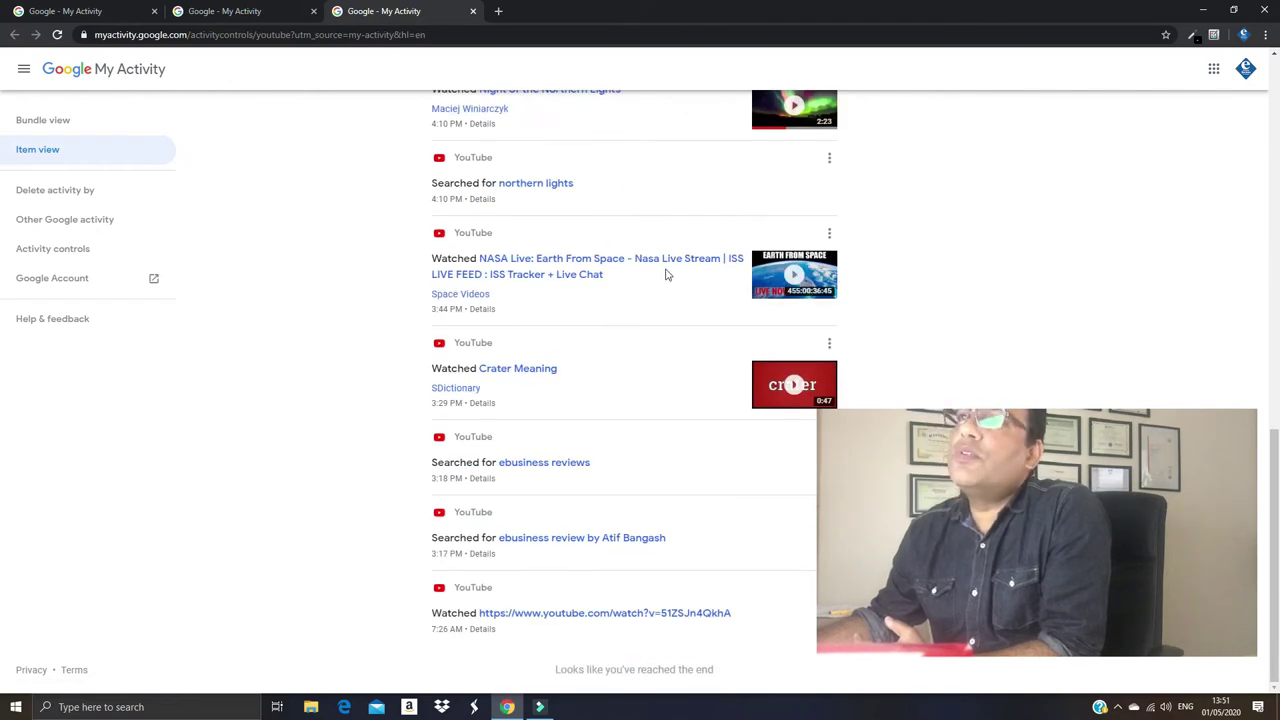
scroll(657, 329, up, 8)
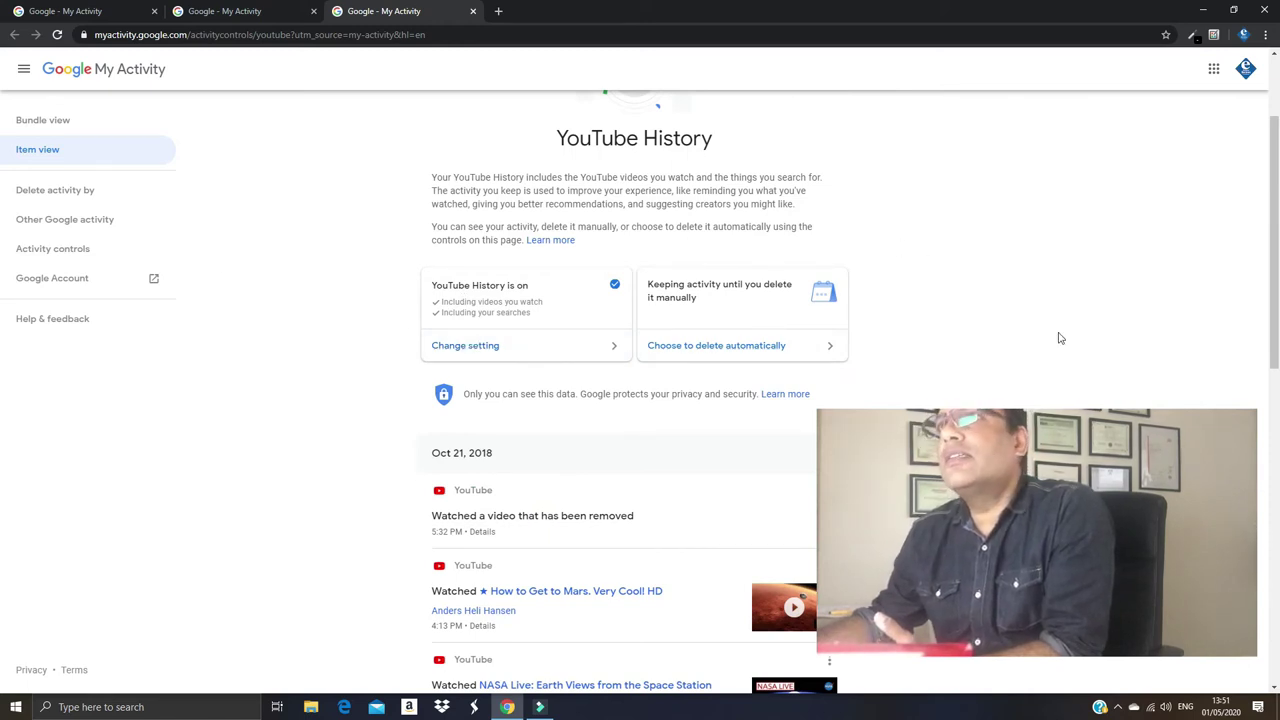
Close the YouTube History page and examine the activity controls and other activity entries on the Other Google activity page
click(473, 12)
scroll(600, 440, down, 3)
scroll(555, 465, up, 5)
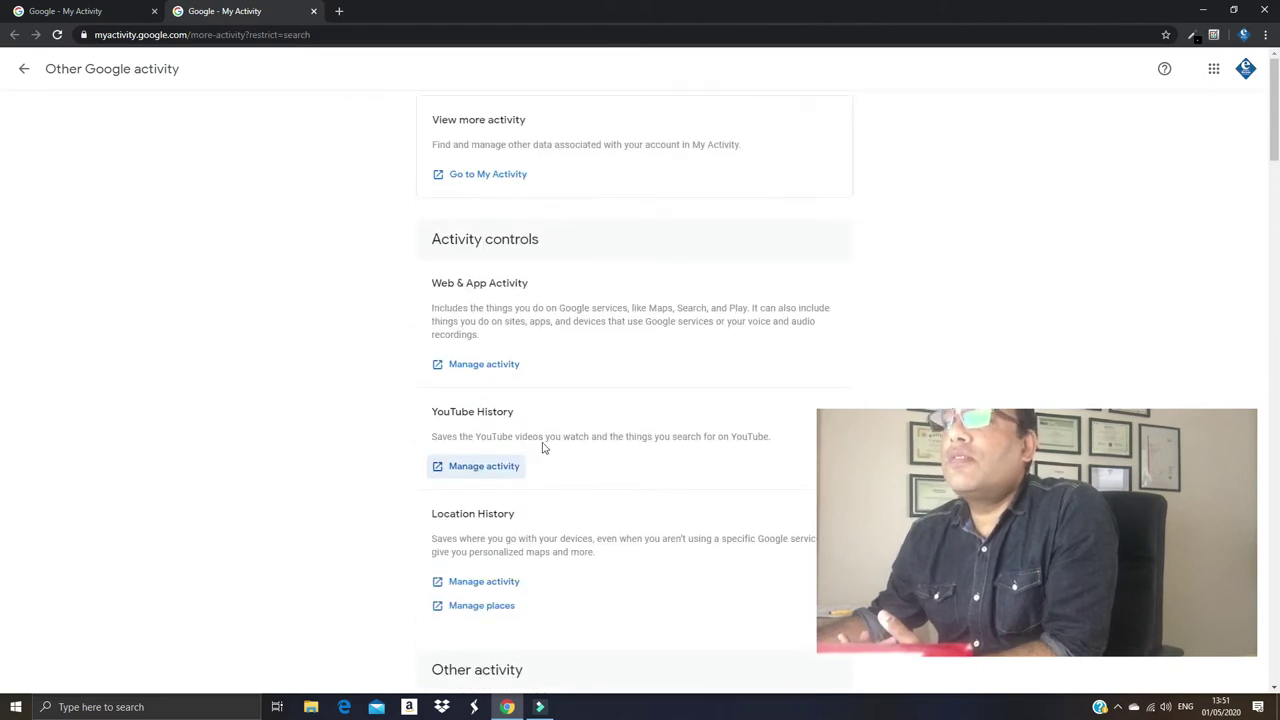
scroll(810, 248, down, 6)
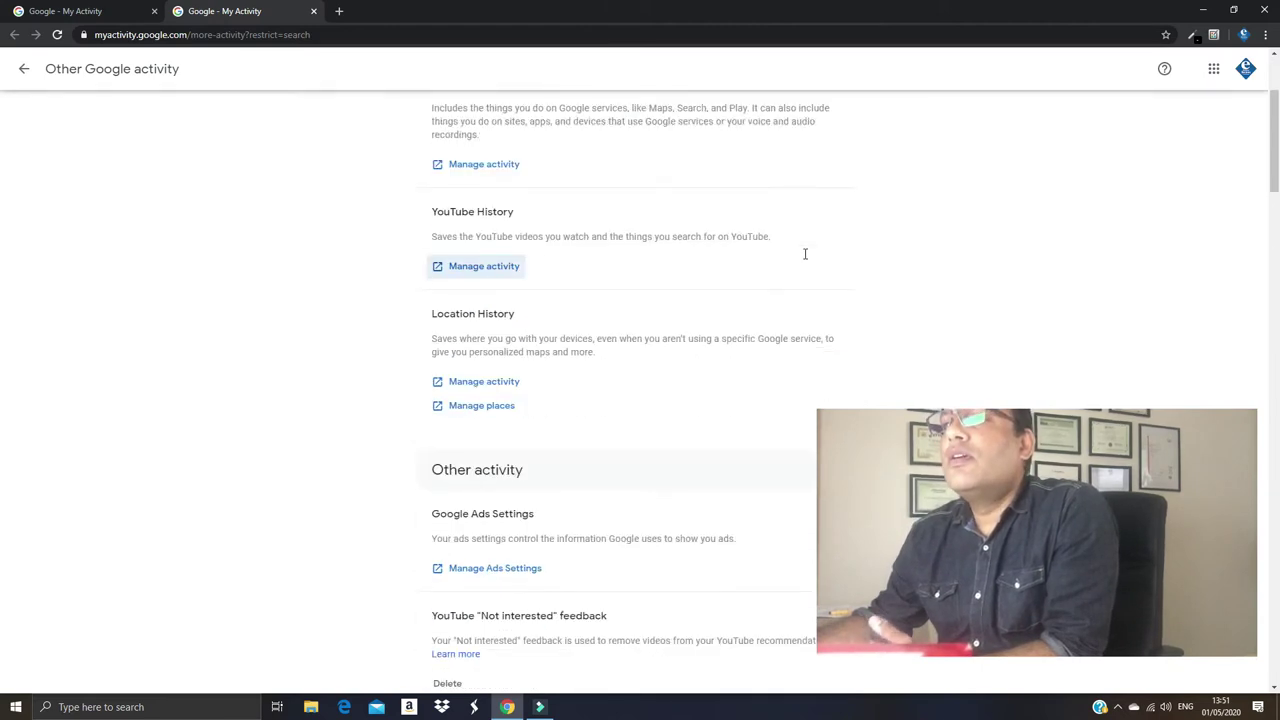
scroll(802, 260, down, 6)
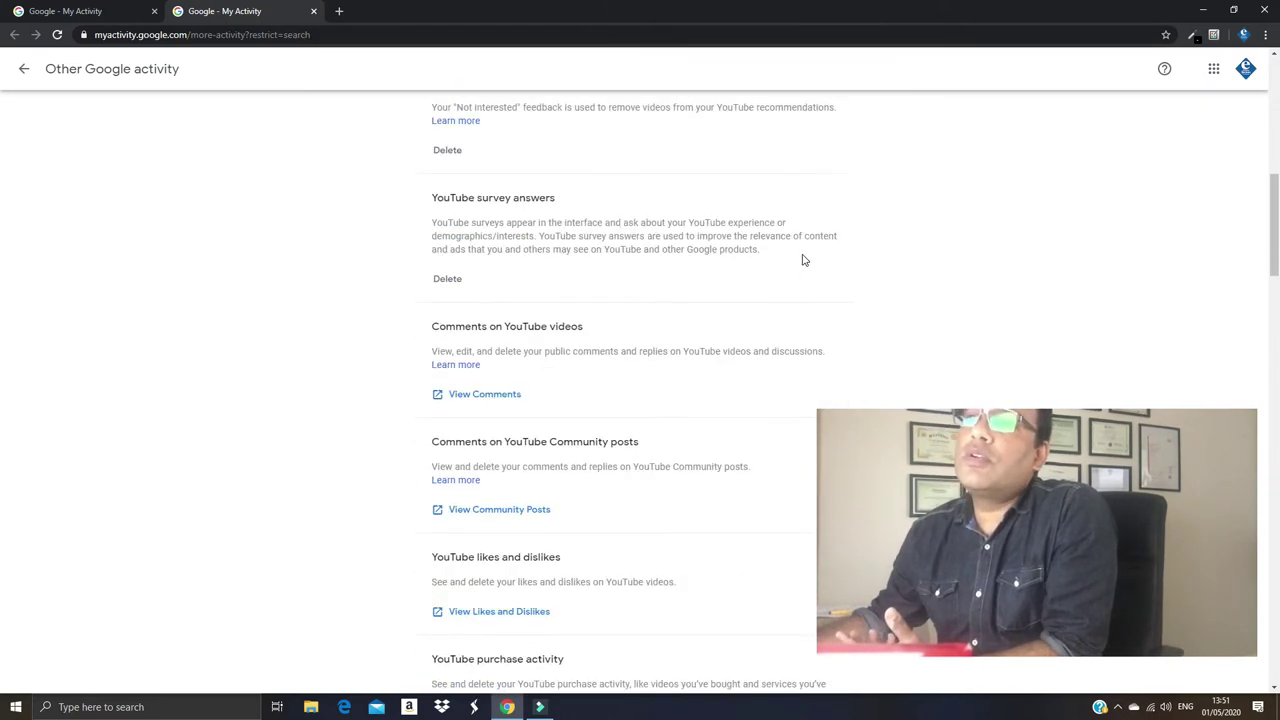
Examine the remaining entries on the Other Google activity page, down to Chrome History and shopping activity, and close the page
scroll(799, 264, down, 7)
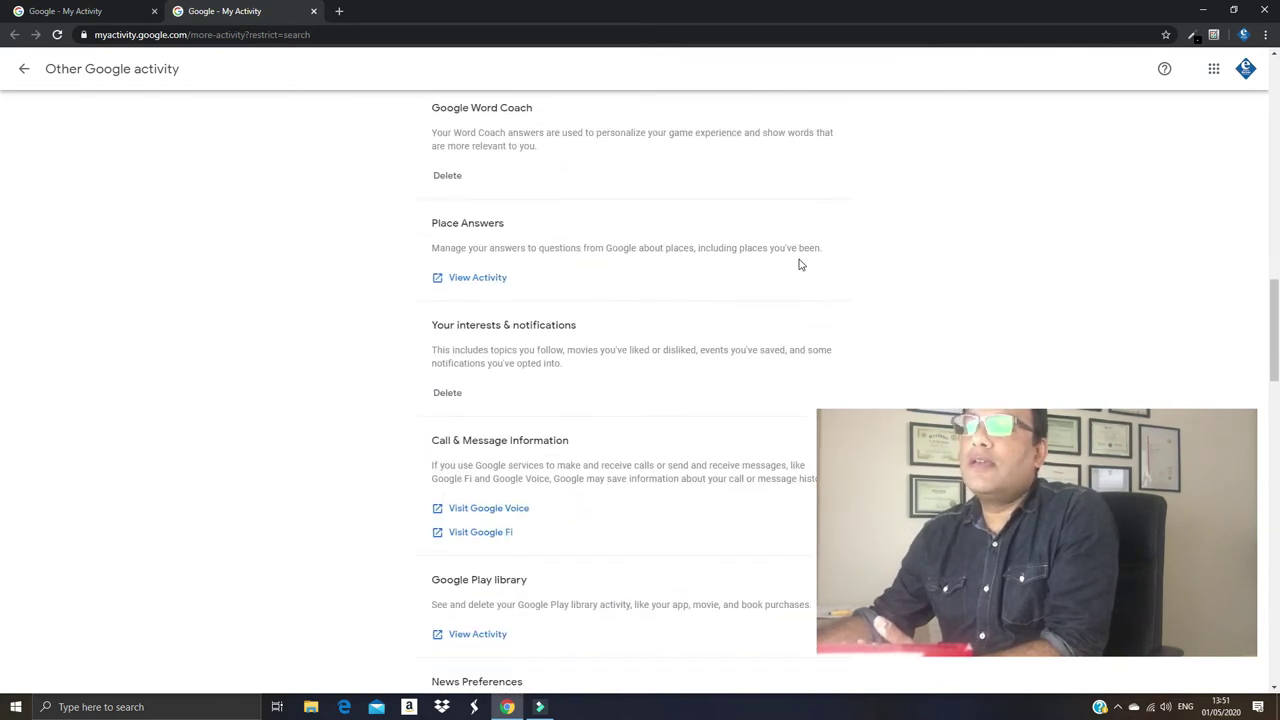
scroll(797, 268, down, 2)
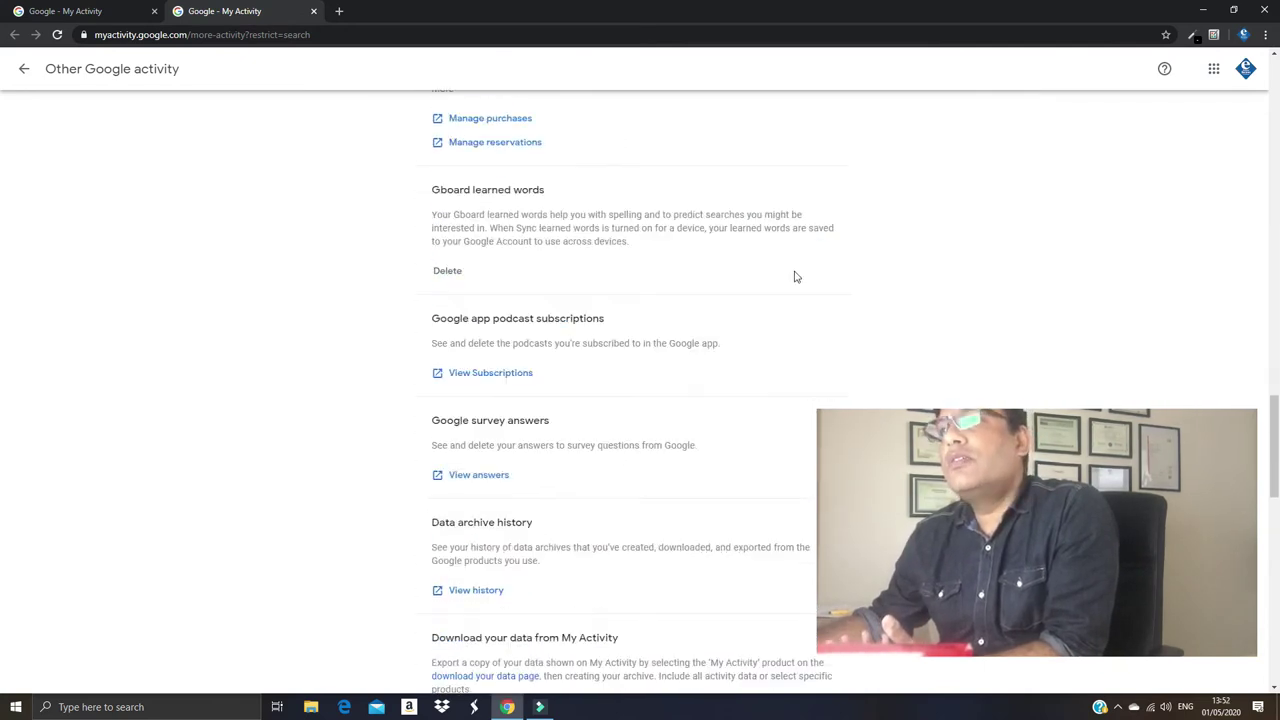
scroll(797, 277, down, 9)
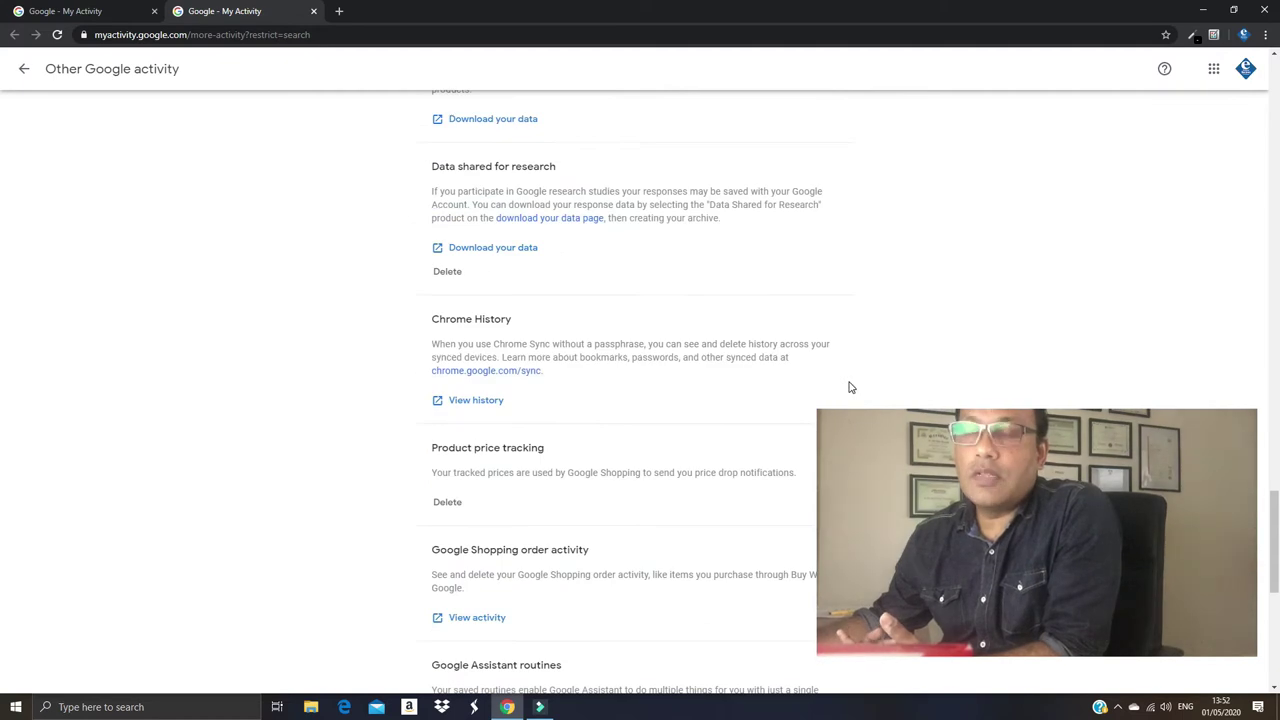
scroll(850, 394, down, 3)
scroll(346, 300, up, 7)
click(313, 12)
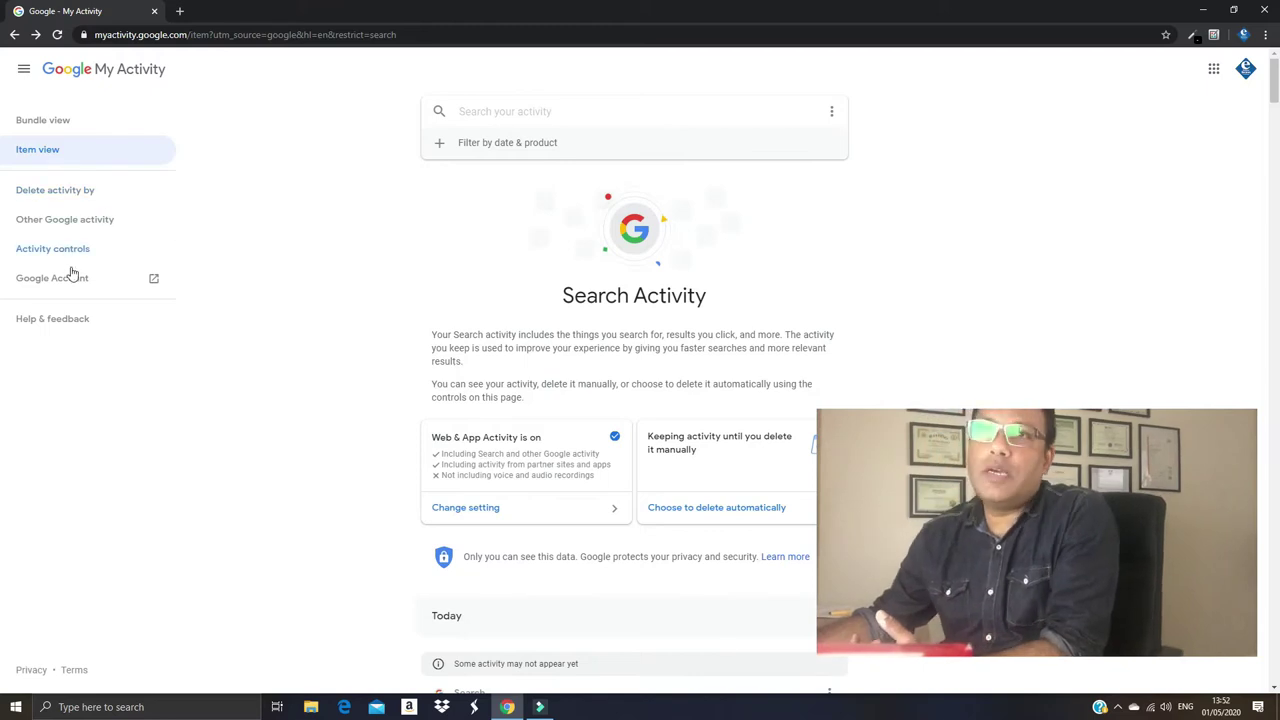
Open the Activity controls page and examine the Web & App Activity and Location History settings
click(72, 259)
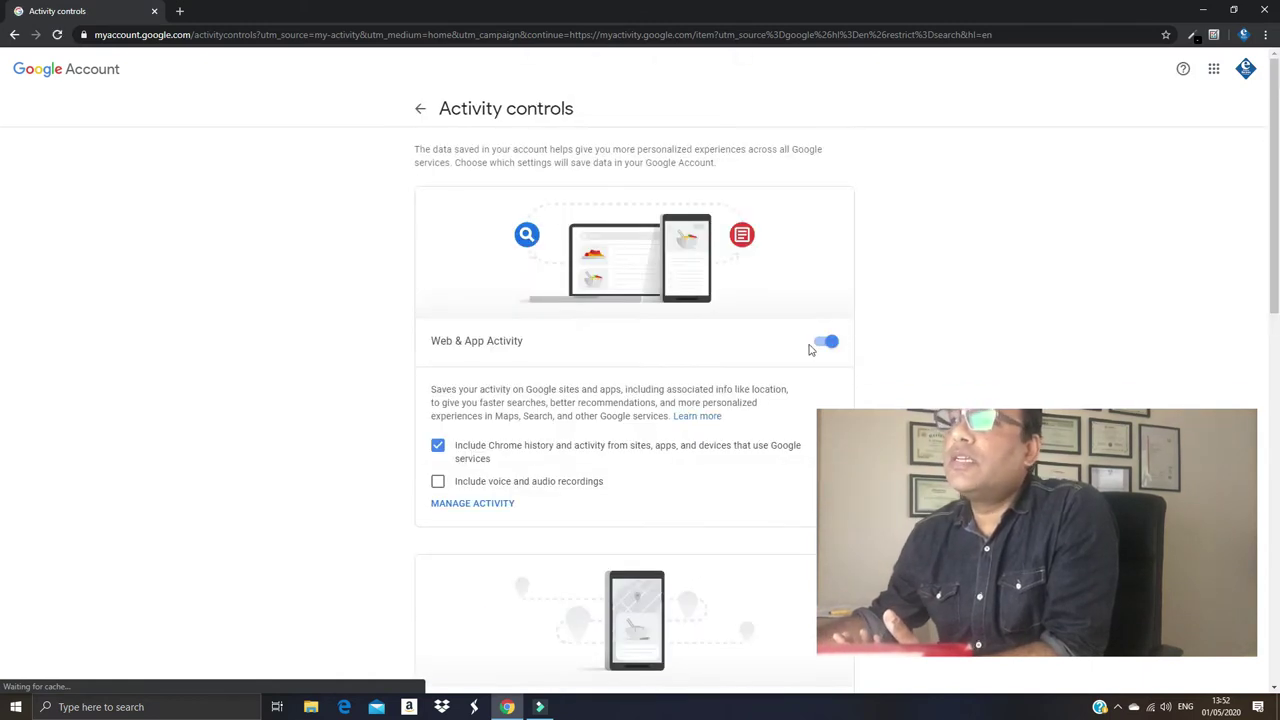
scroll(643, 391, down, 3)
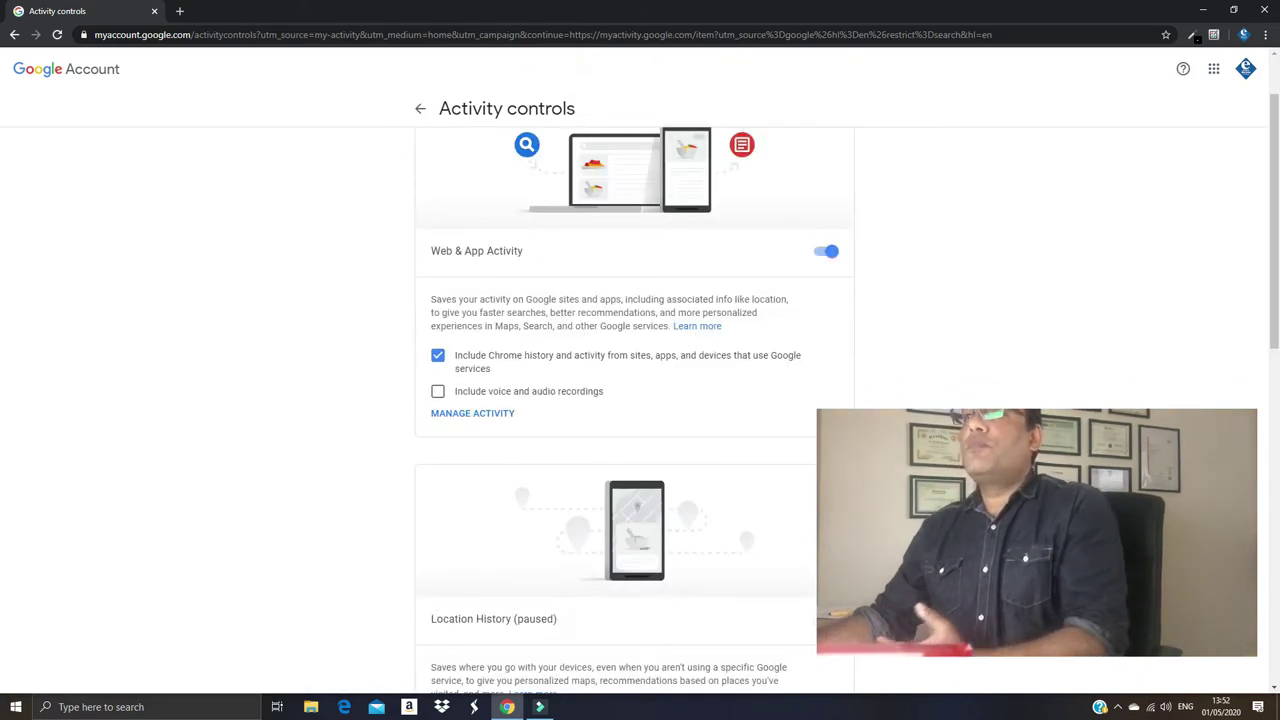
scroll(724, 348, up, 1)
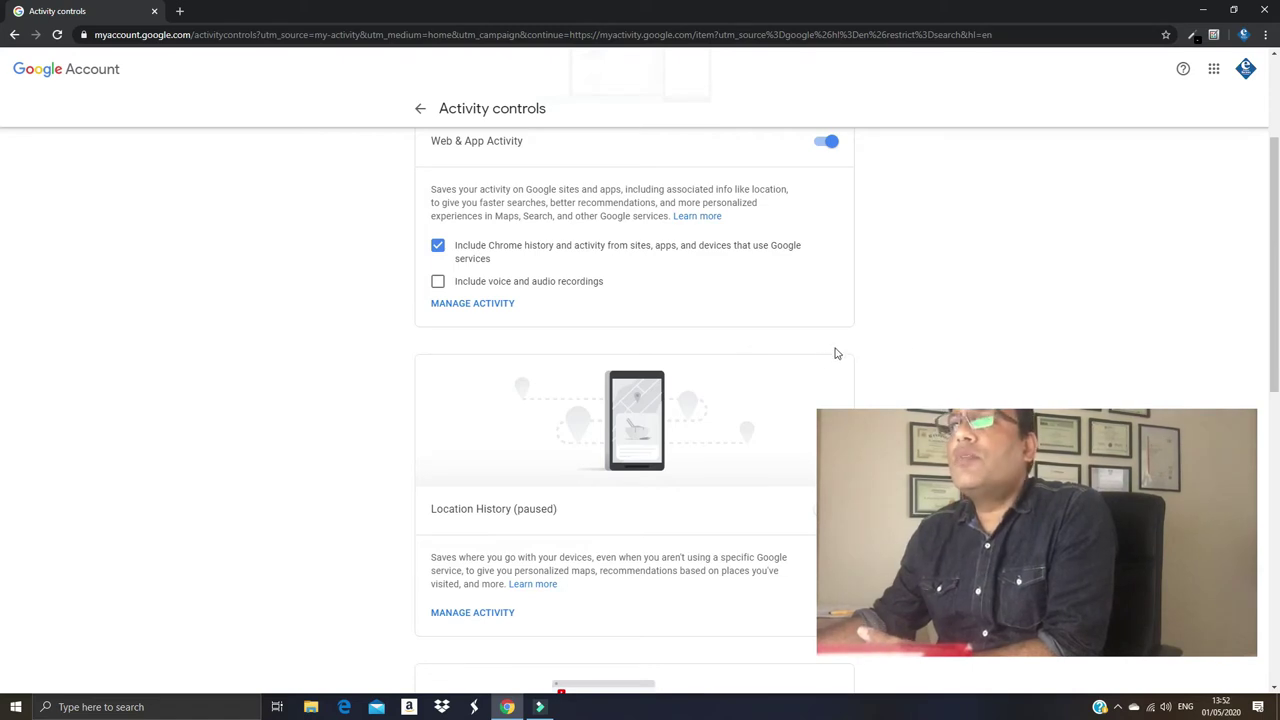
scroll(880, 356, down, 2)
scroll(597, 257, up, 4)
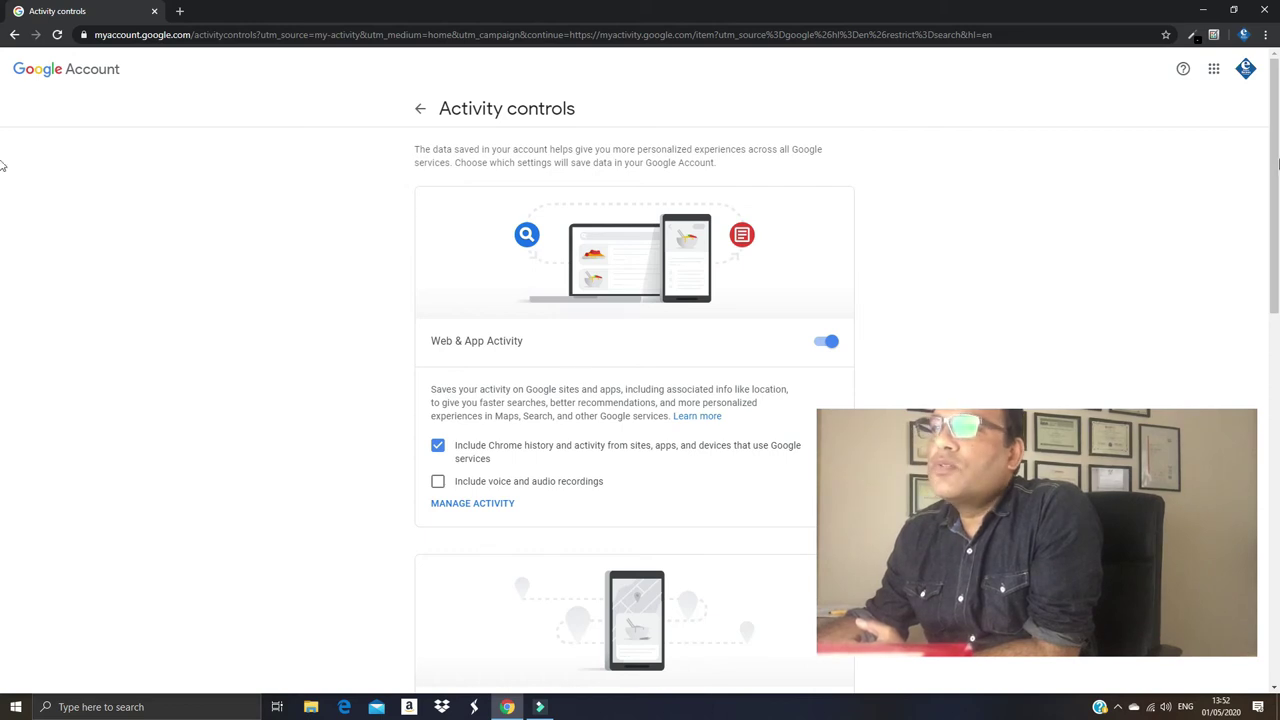
scroll(790, 290, down, 2)
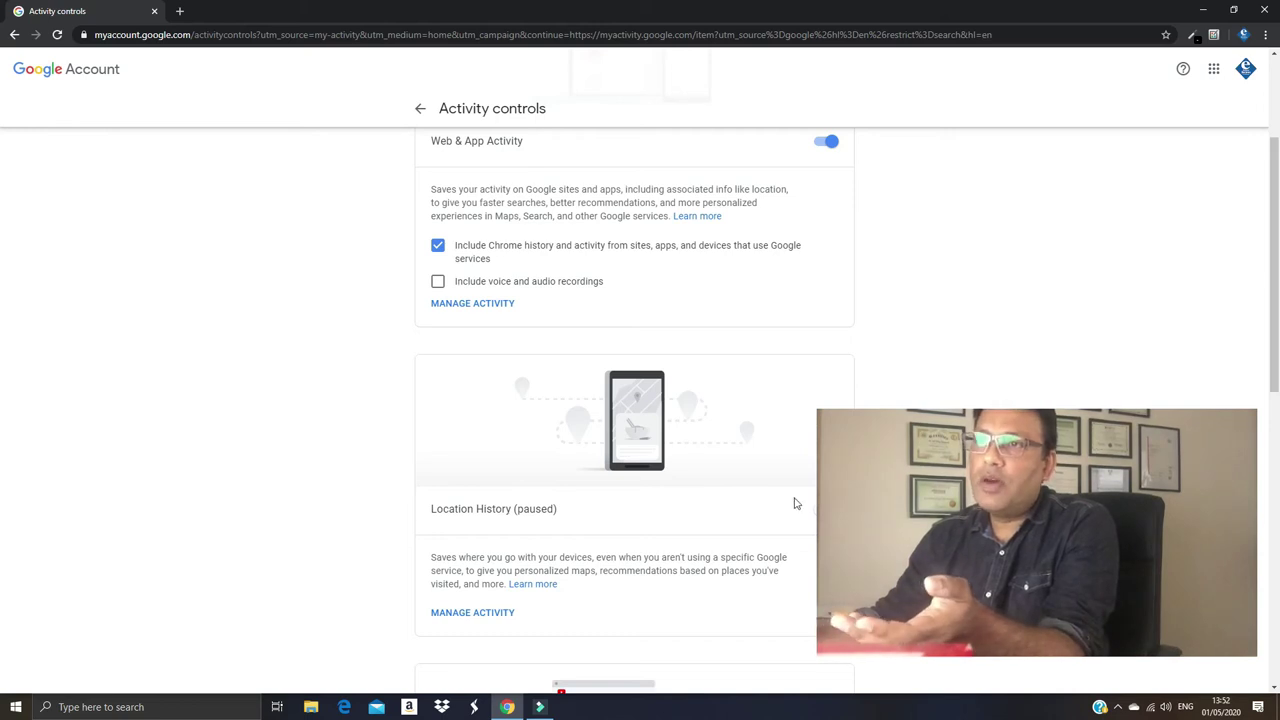
Examine the YouTube History, ad personalization and related settings in Activity controls, and return to My Activity
scroll(795, 503, down, 4)
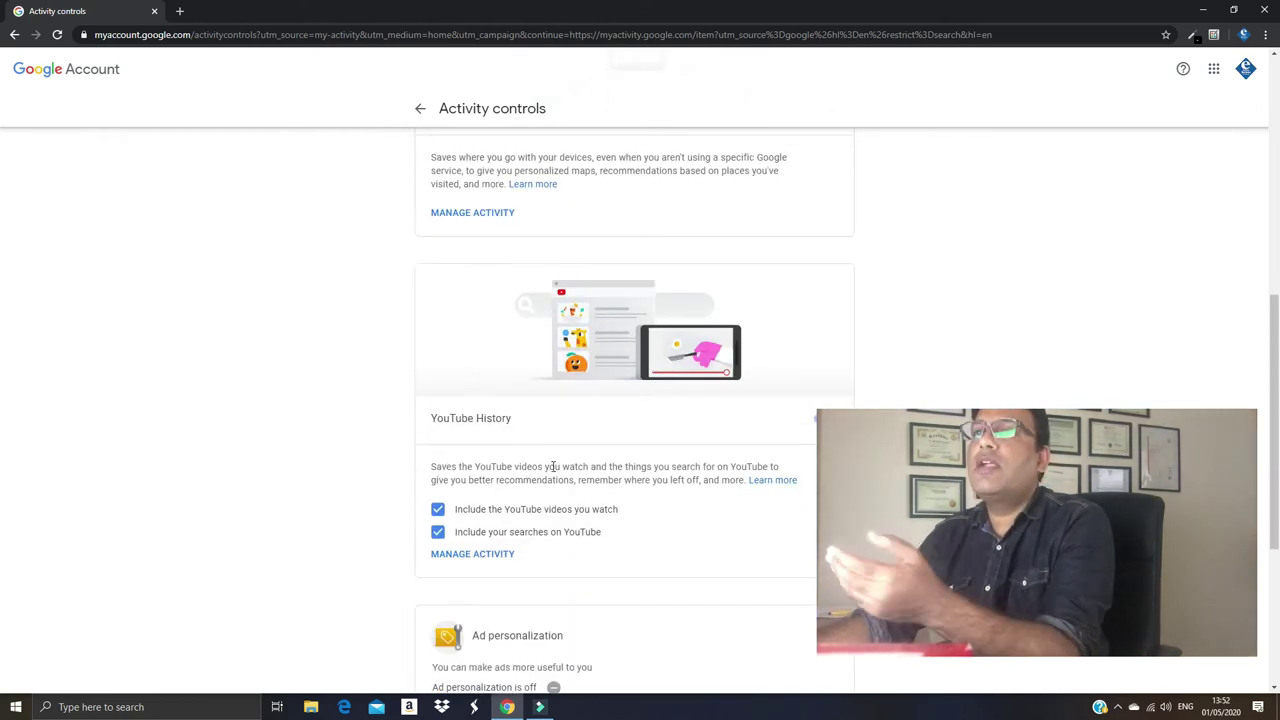
scroll(552, 466, down, 2)
scroll(471, 355, down, 2)
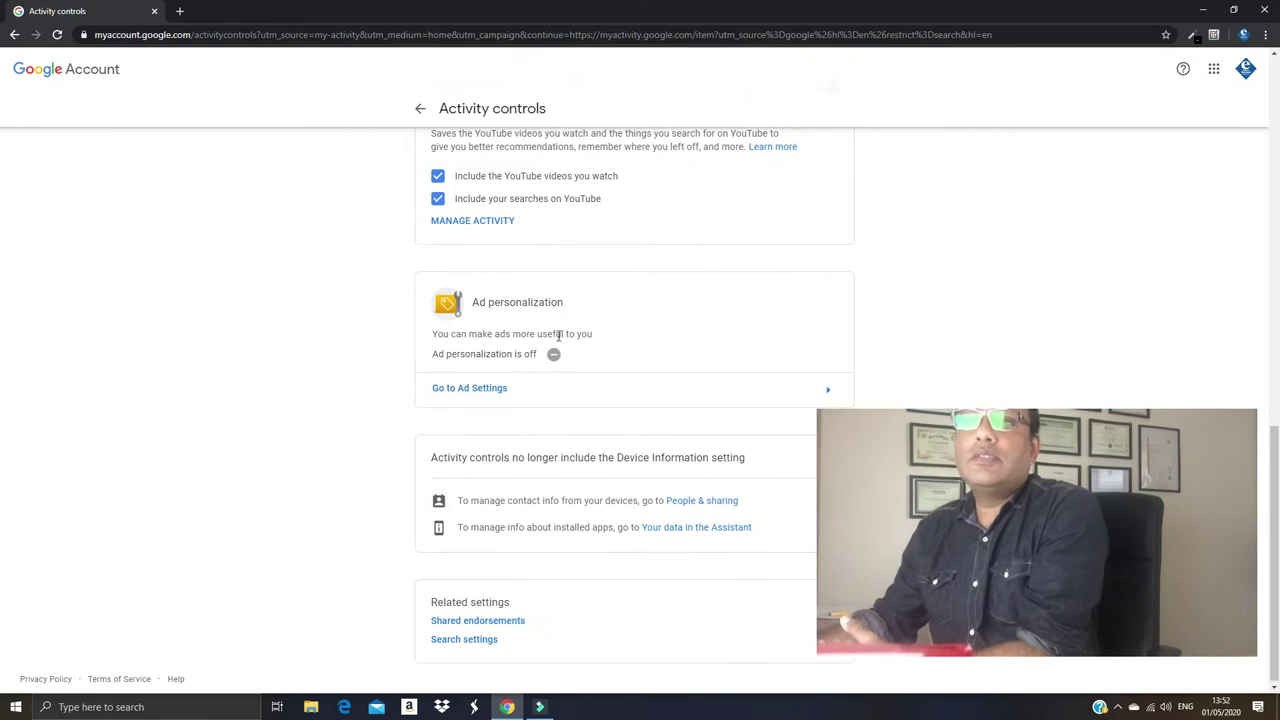
scroll(790, 390, up, 2)
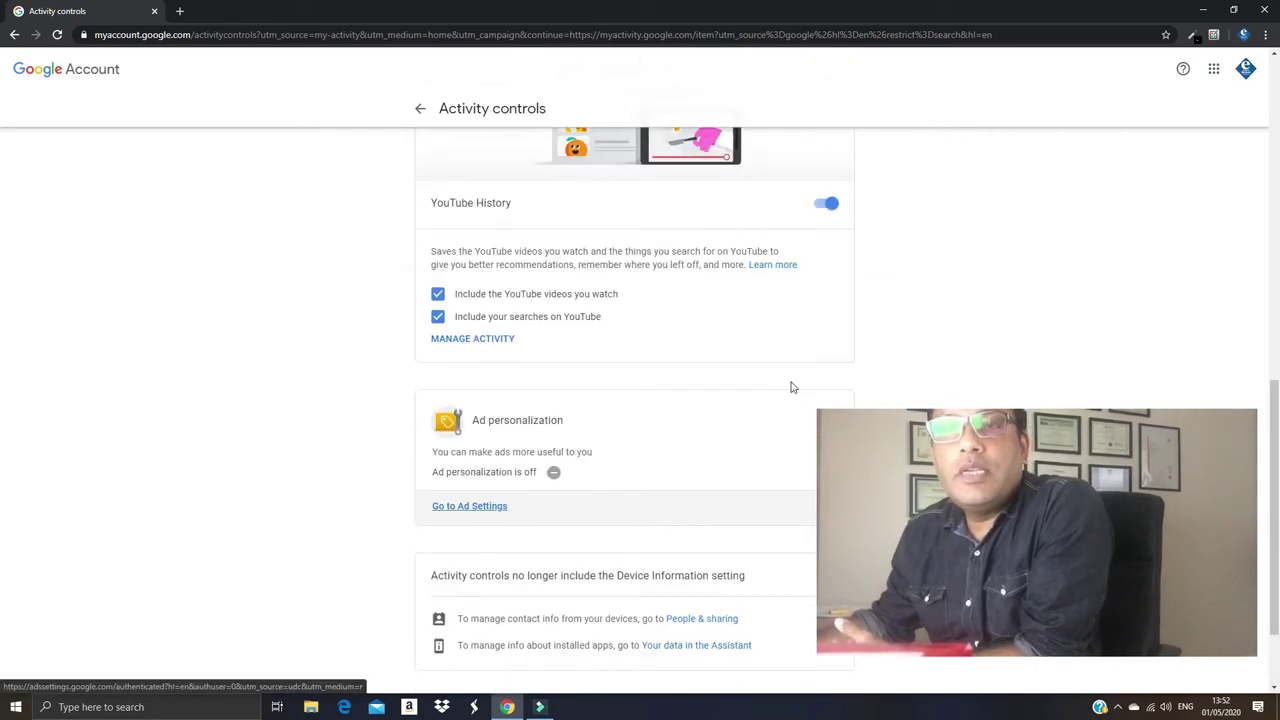
scroll(577, 512, down, 1)
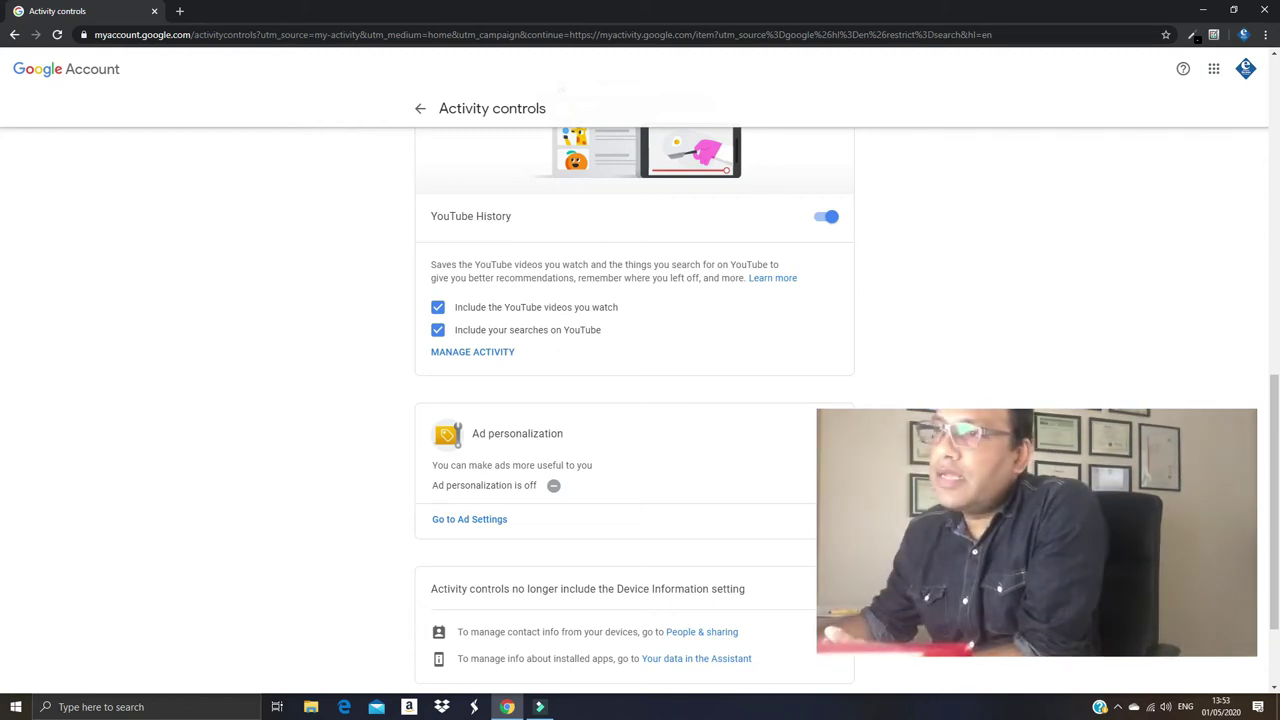
scroll(634, 400, down, 2)
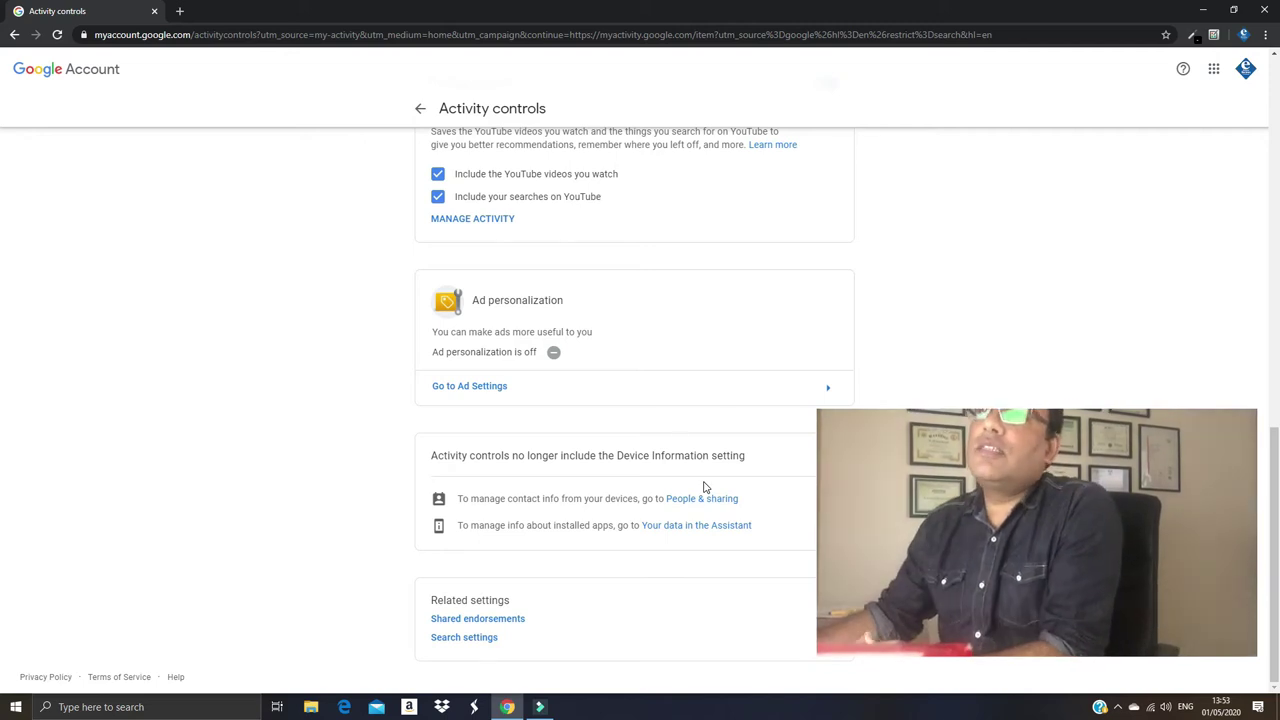
scroll(397, 345, up, 6)
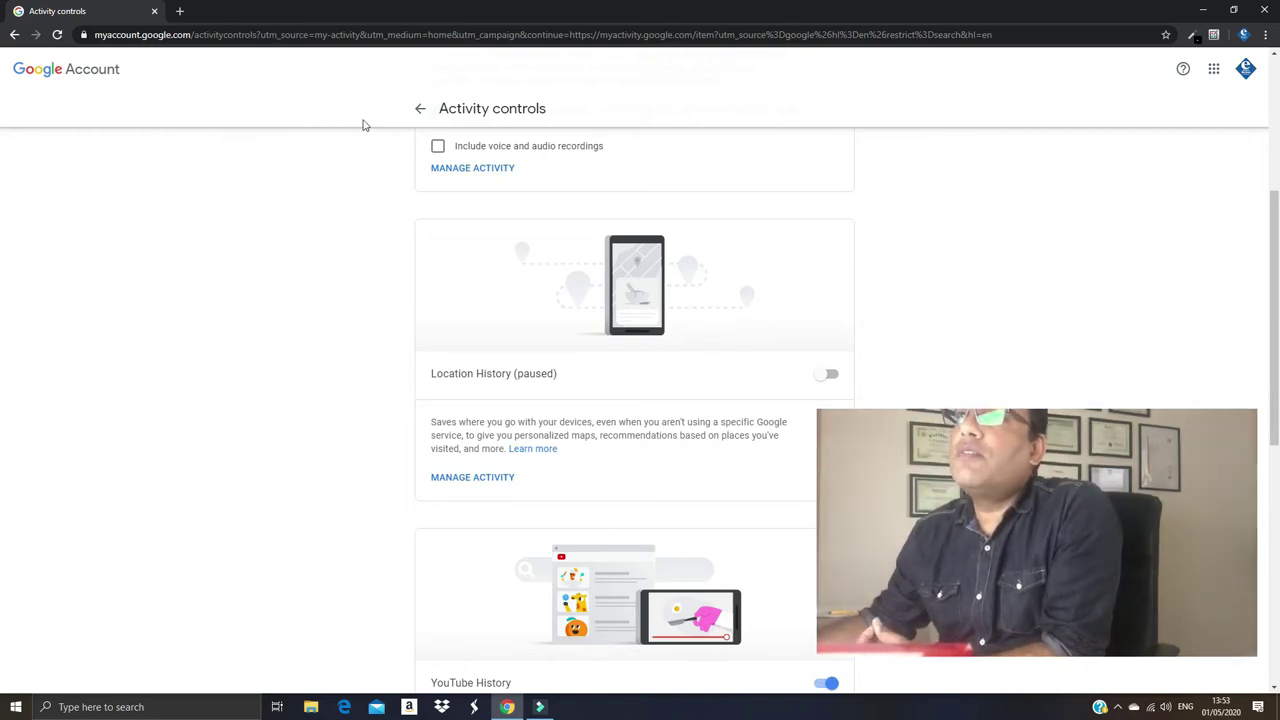
click(421, 113)
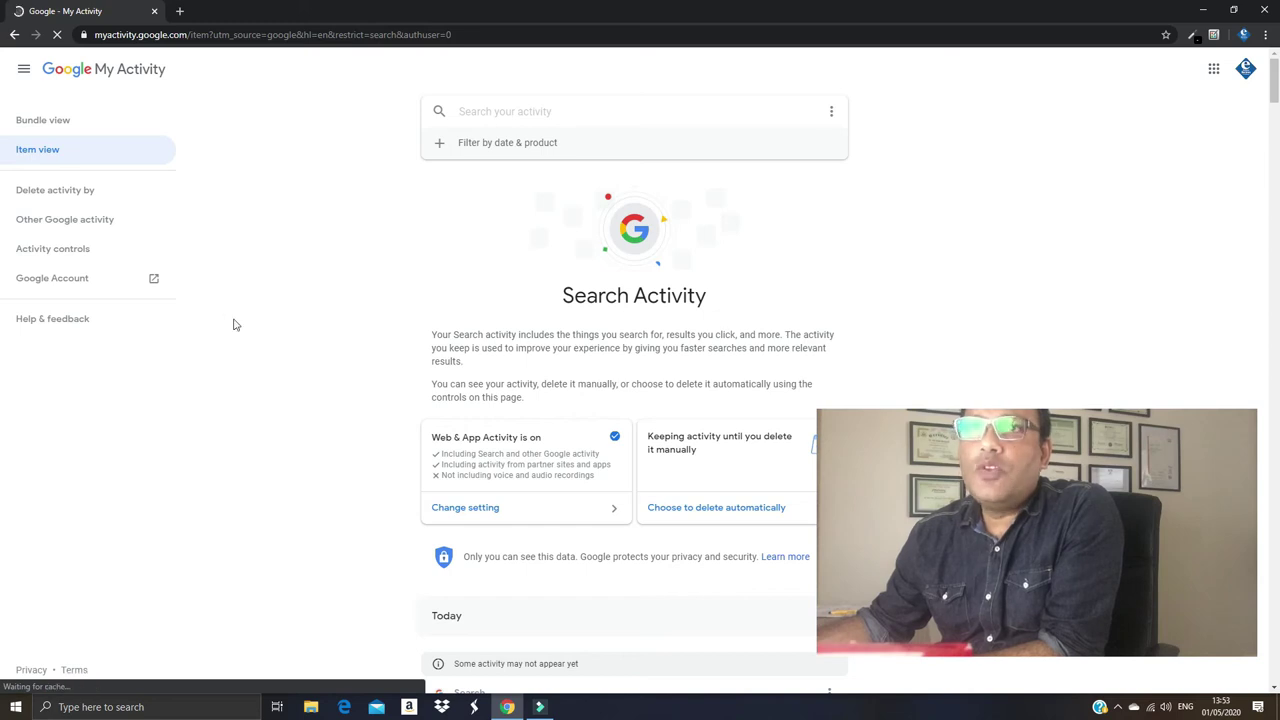
Open the Google Account home page and look over its welcome heading and overview
click(40, 280)
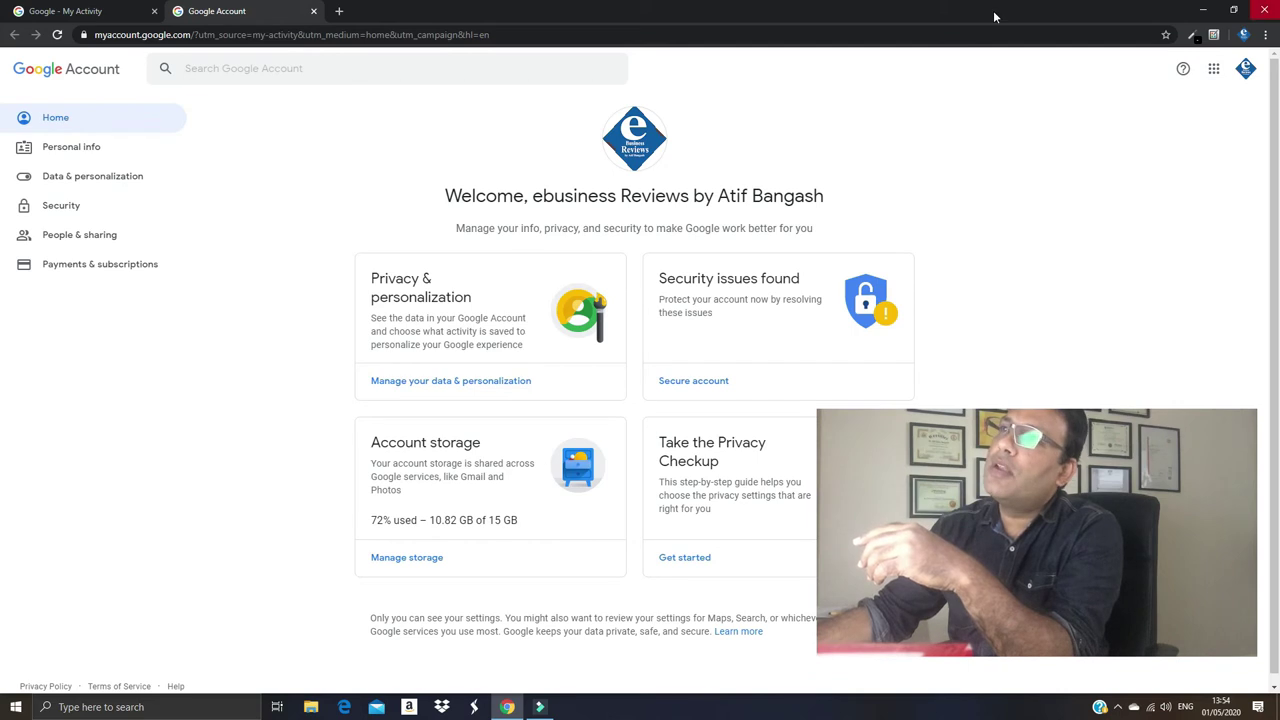
click(446, 195)
drag(577, 190, 843, 191)
click(894, 191)
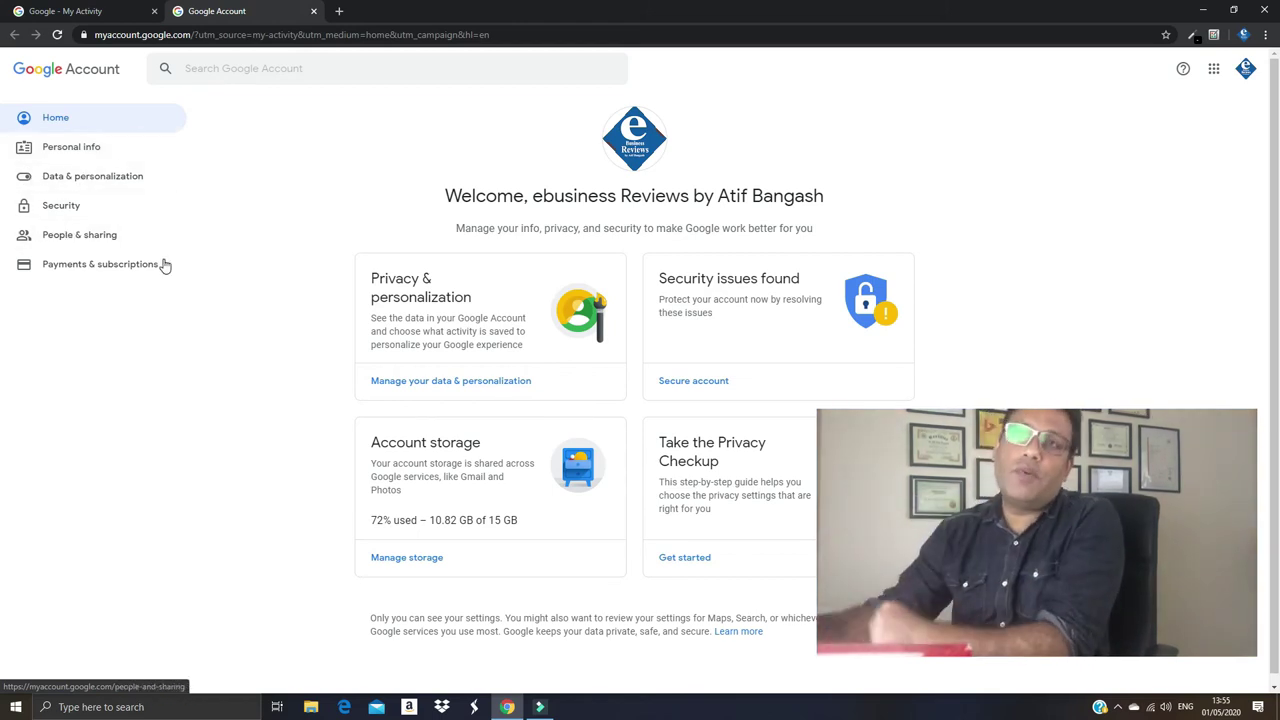
Open the People & sharing section of the account and examine its contact options
click(106, 237)
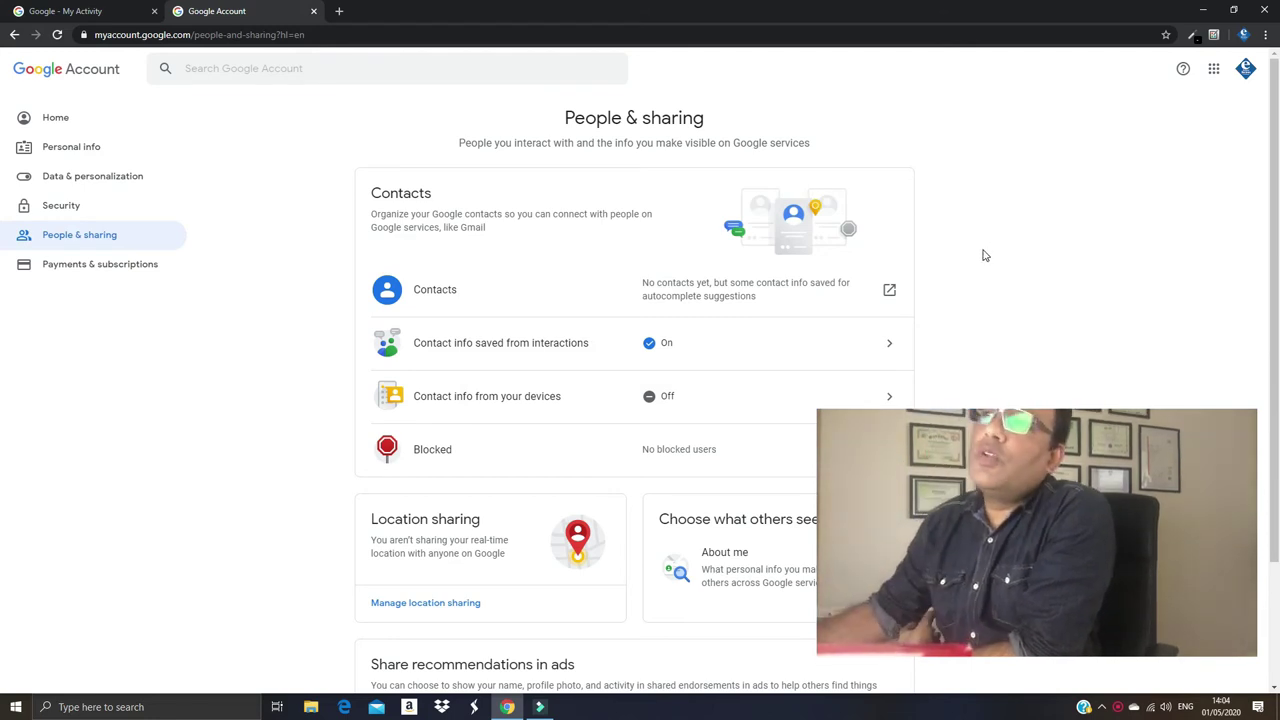
scroll(469, 80, down, 2)
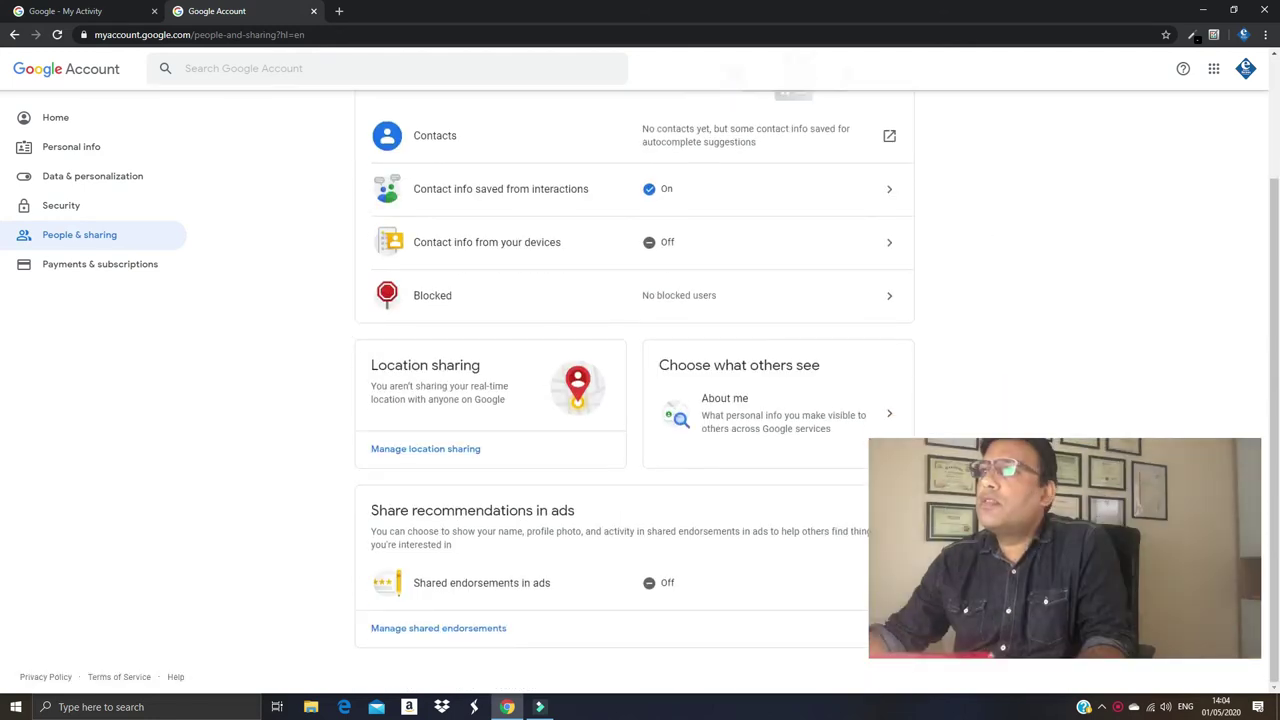
scroll(634, 380, up, 2)
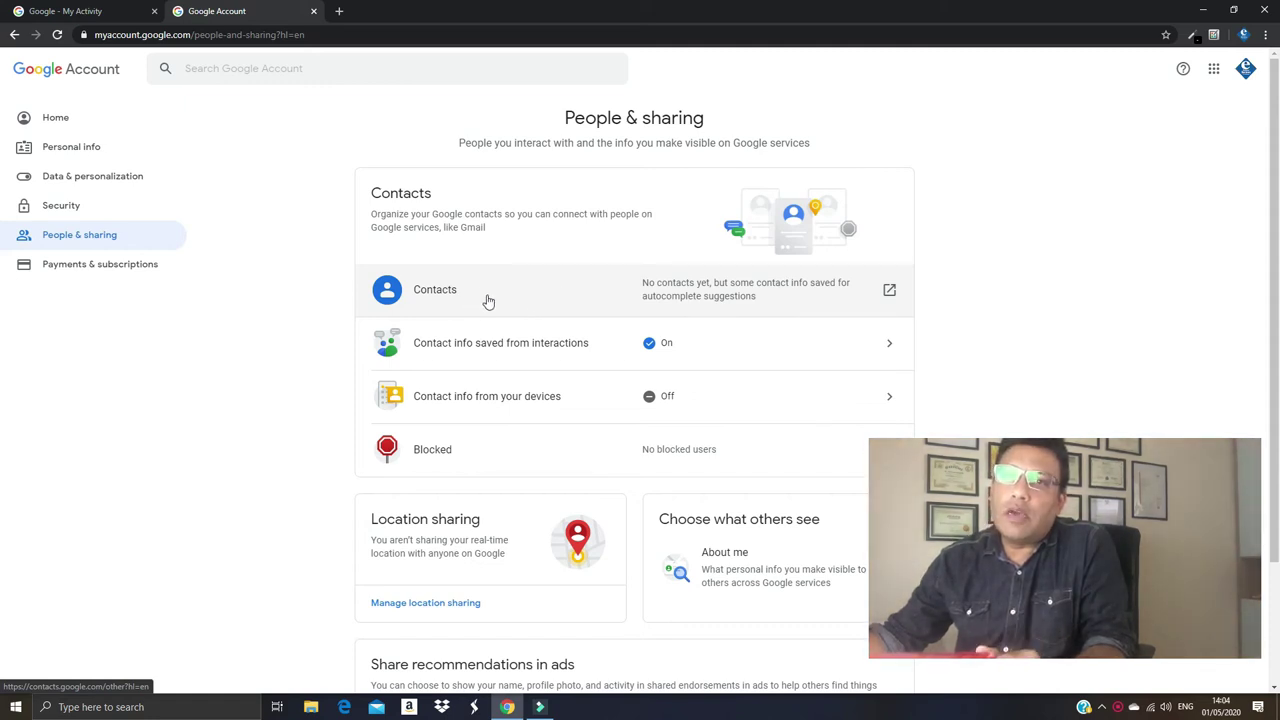
click(589, 317)
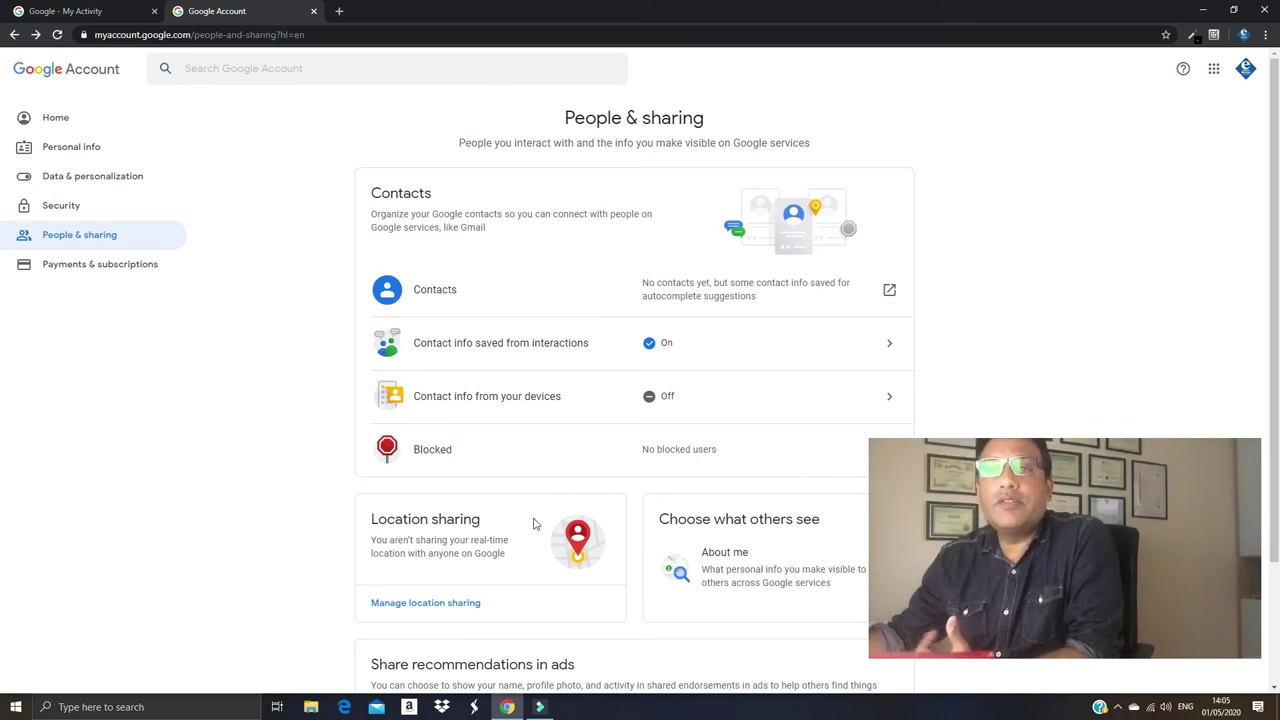
Examine the location sharing and Share recommendations in ads sections on the People & sharing page
scroll(352, 447, down, 2)
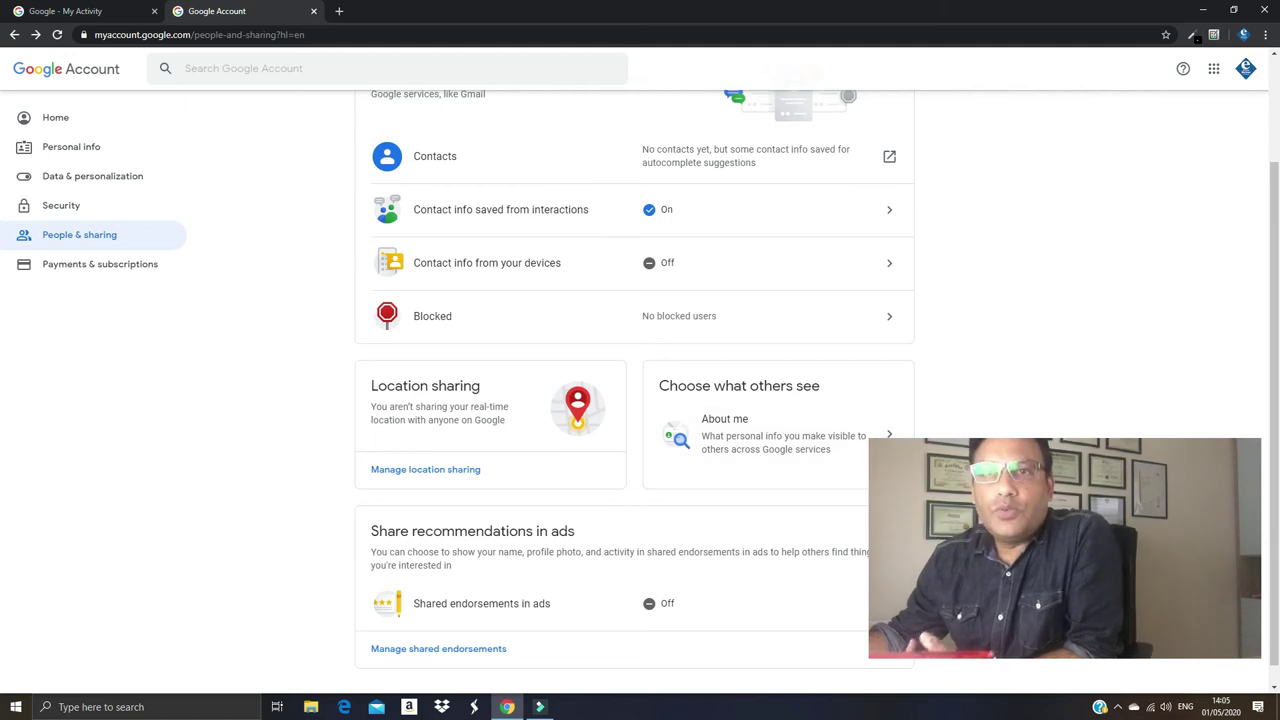
scroll(797, 426, down, 1)
drag(371, 510, 596, 518)
click(590, 517)
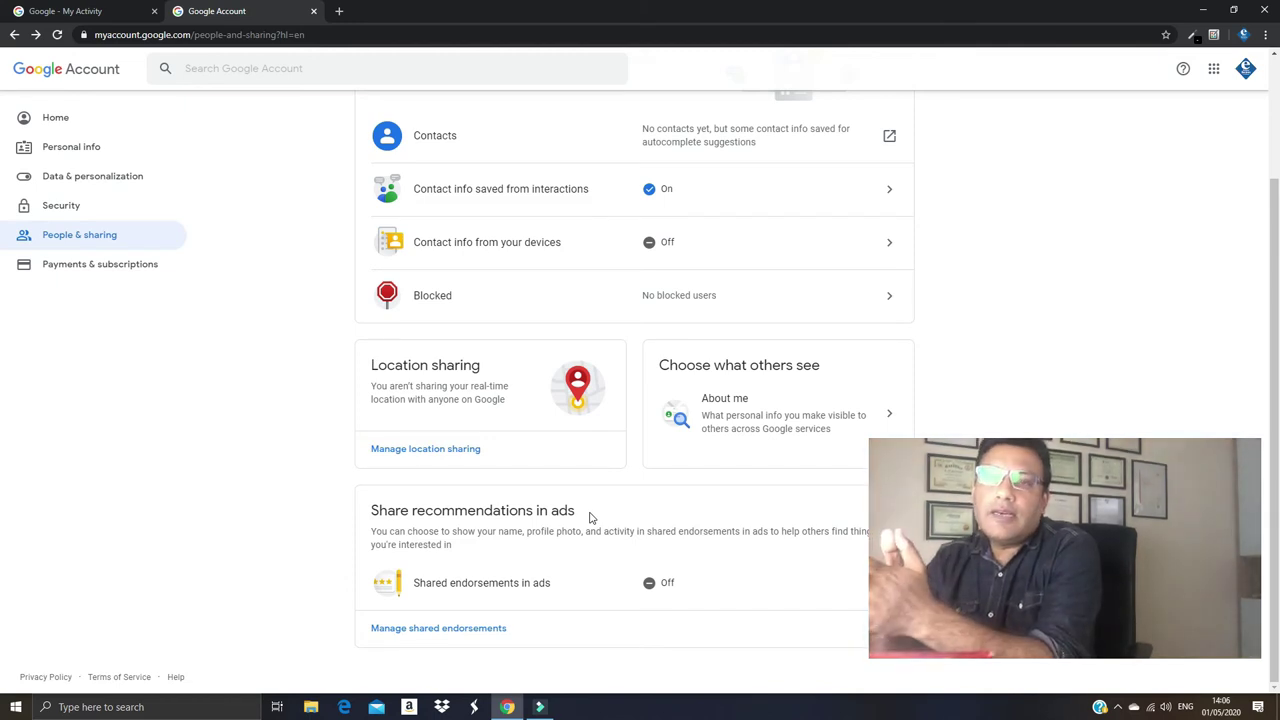
Open the shared endorsements management page, read its explanation, and return to People & sharing
click(491, 630)
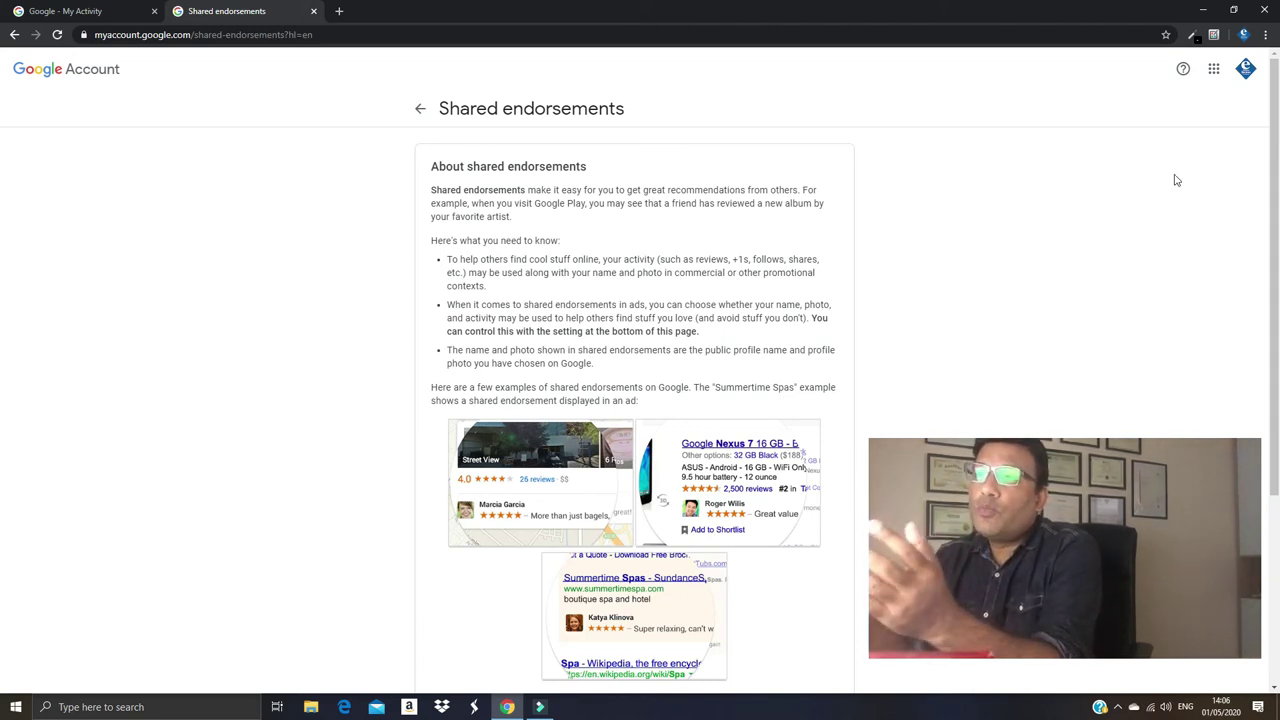
click(1242, 78)
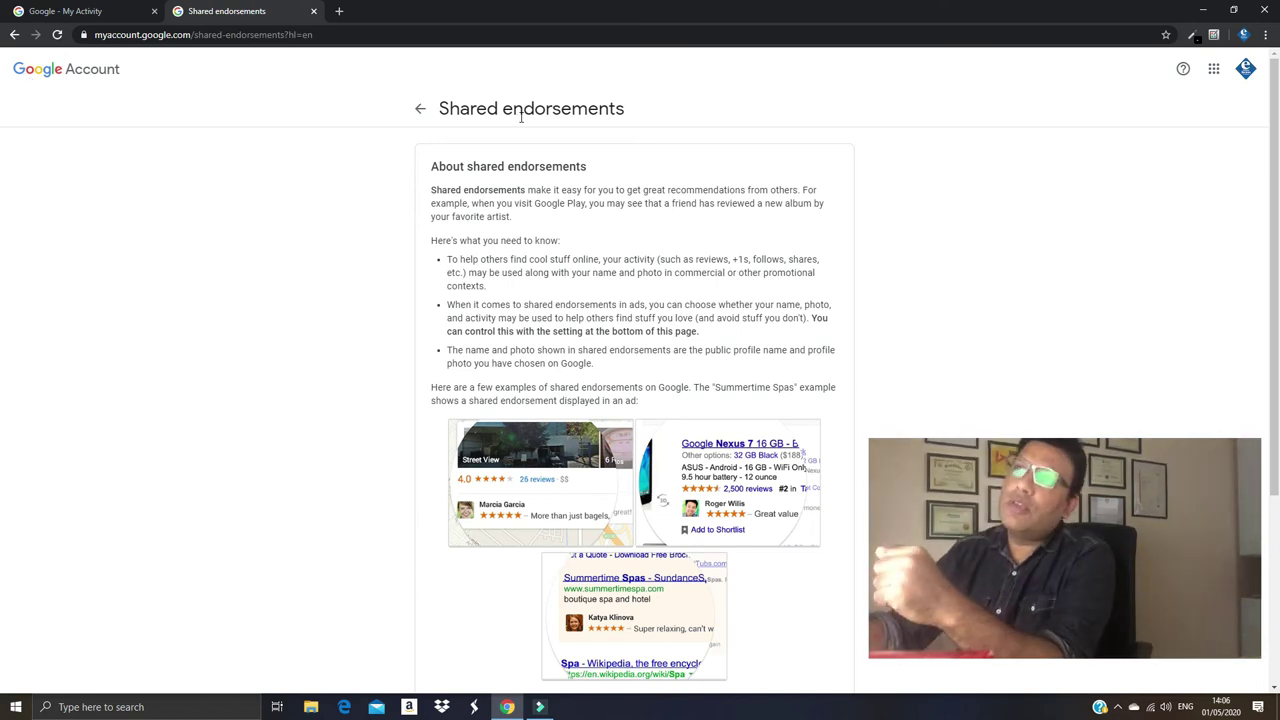
click(13, 35)
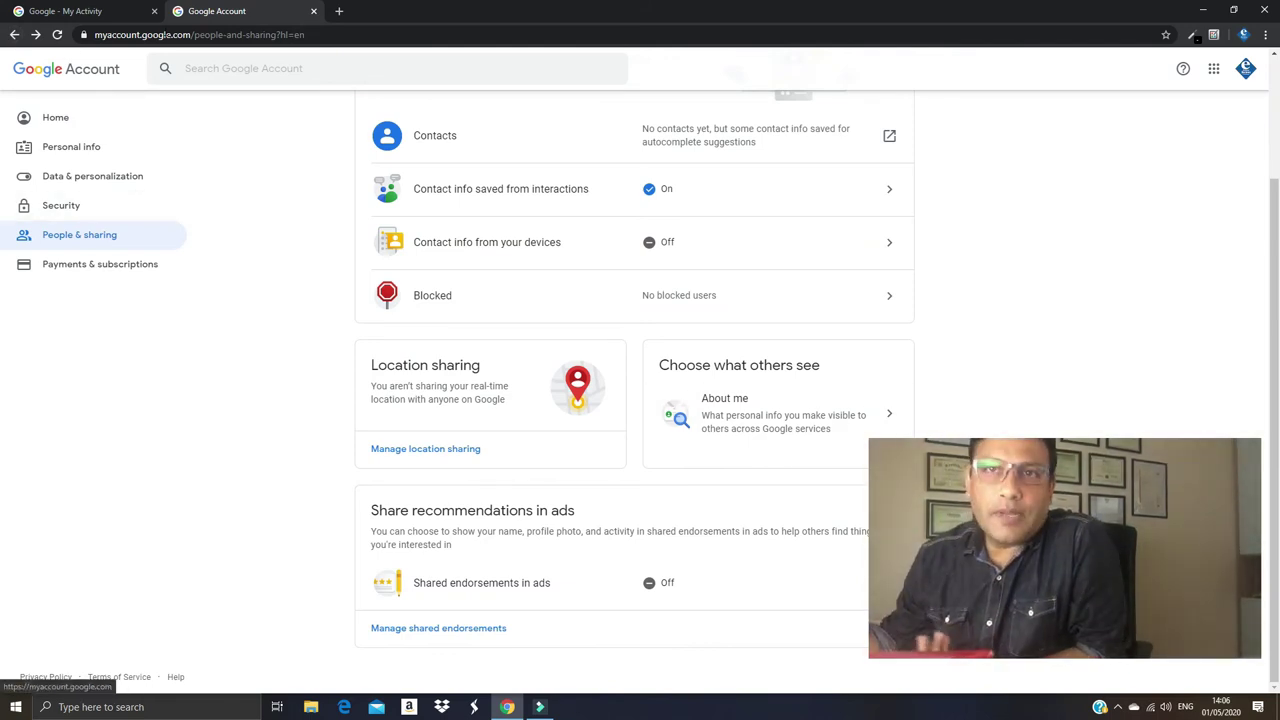
click(140, 11)
click(193, 12)
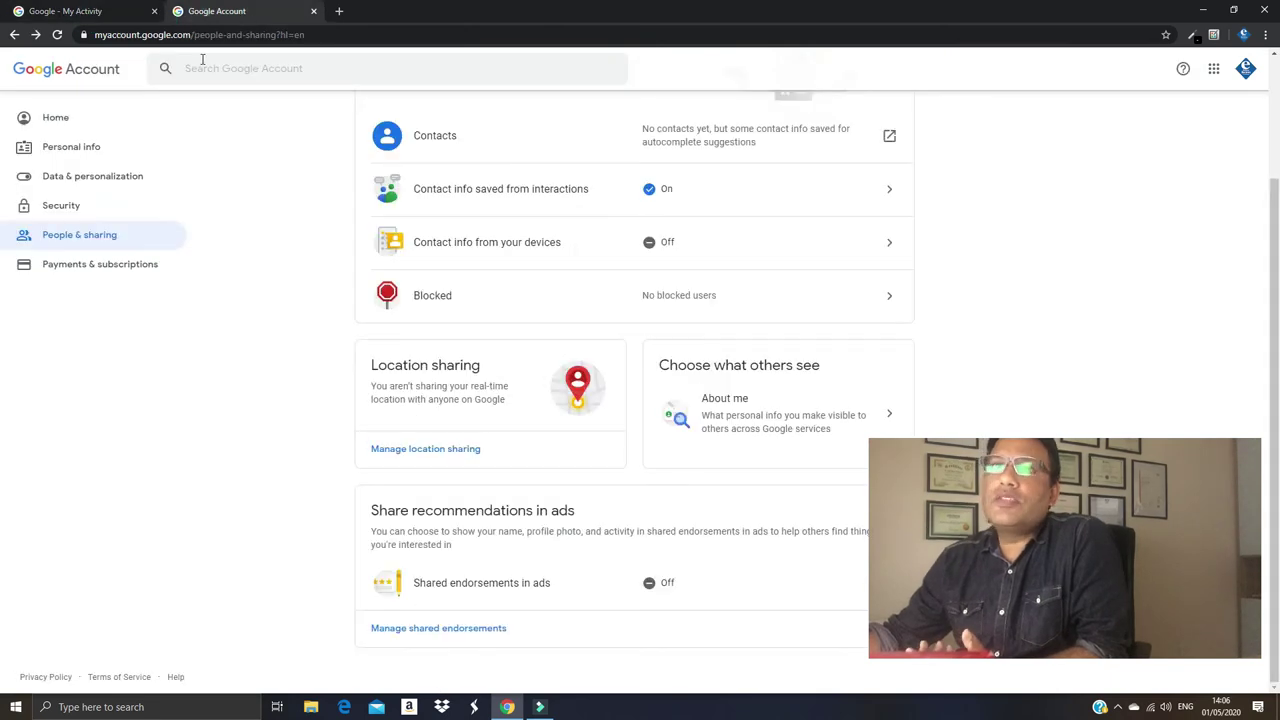
Open the Payments & subscriptions section and examine its payment methods, purchases, subscriptions and reservations
click(140, 276)
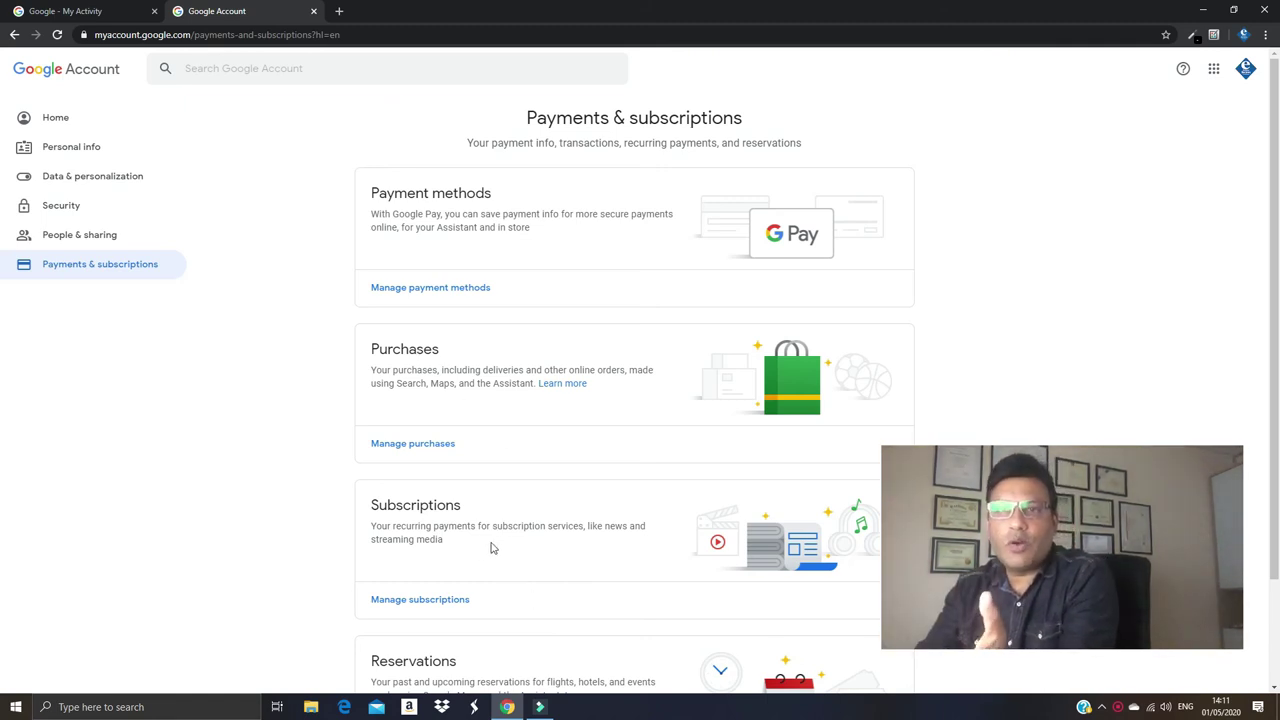
scroll(560, 576, down, 1)
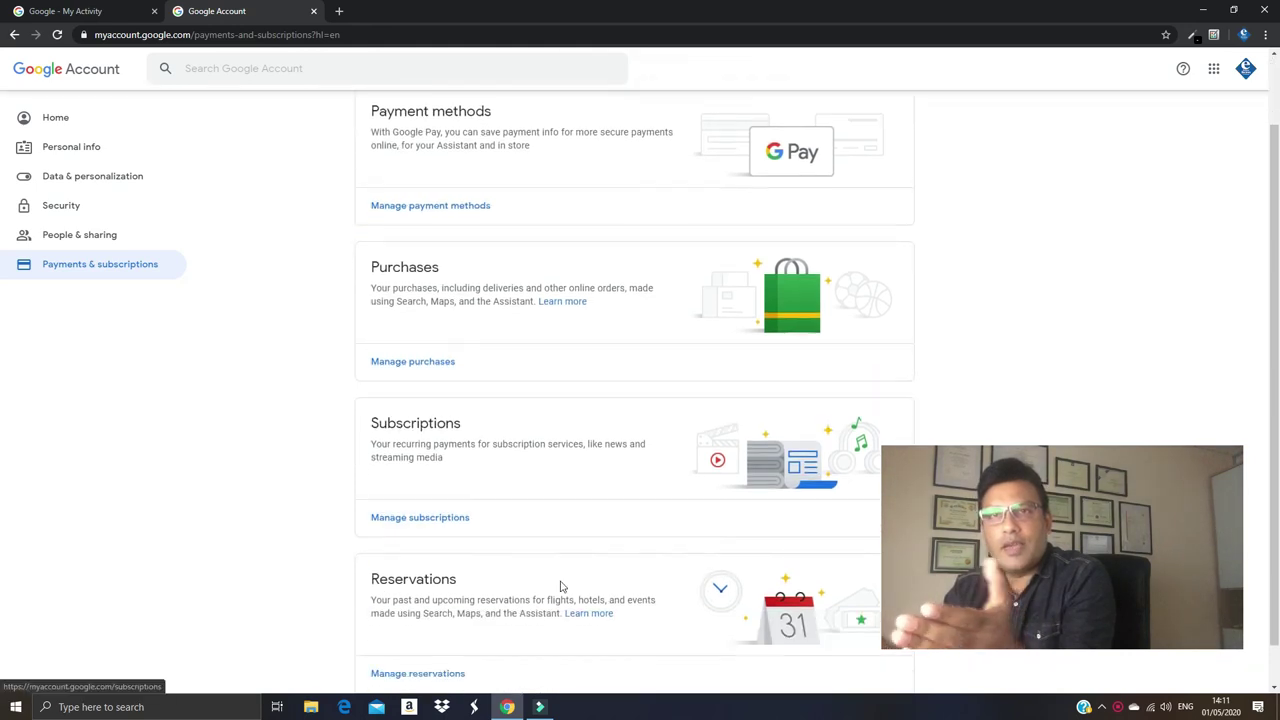
scroll(560, 587, down, 1)
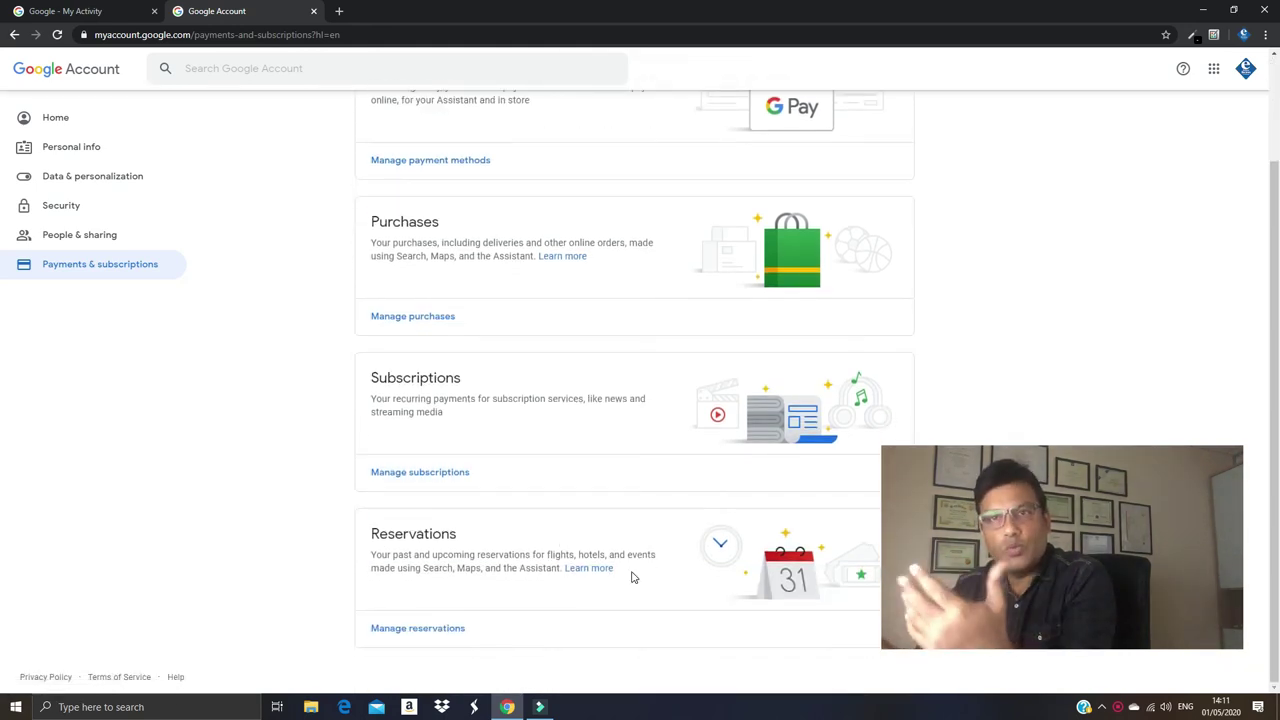